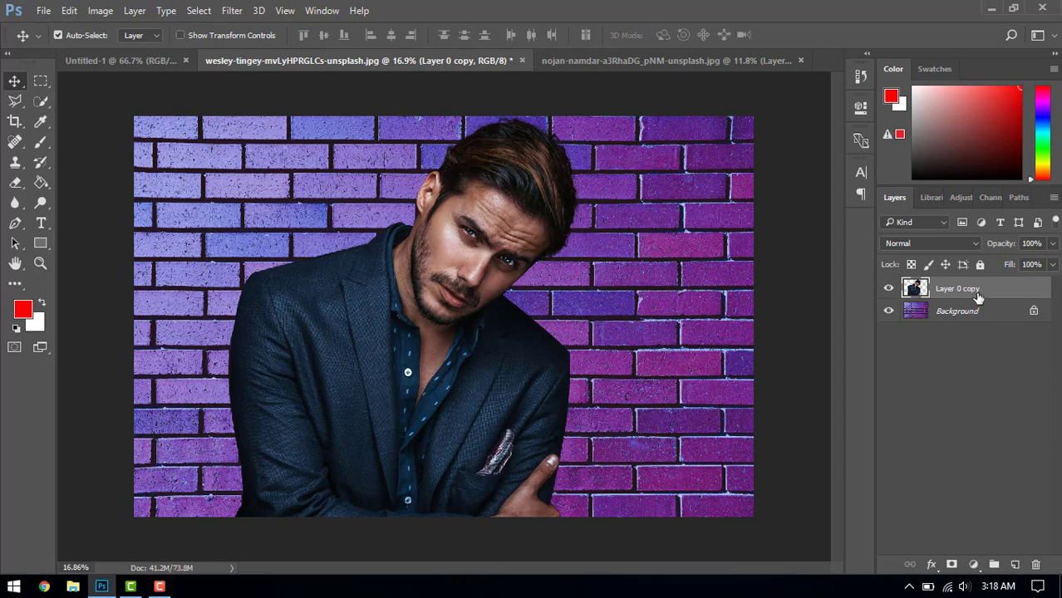
- Set the Layer 0 copy portrait layer to Overlay blending and duplicate it
click(940, 244)
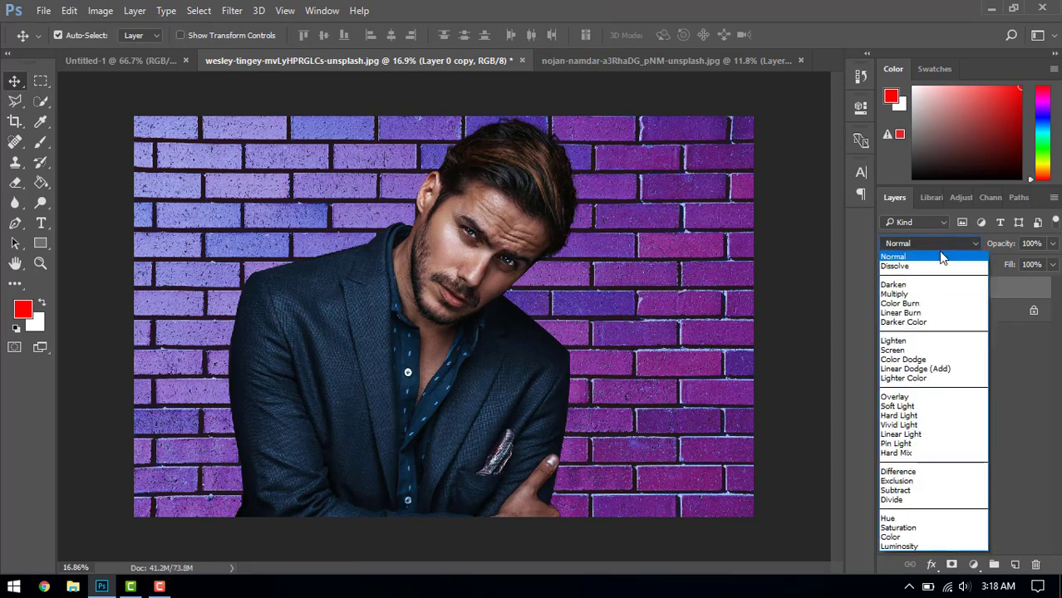
click(911, 398)
drag(997, 288, 1015, 566)
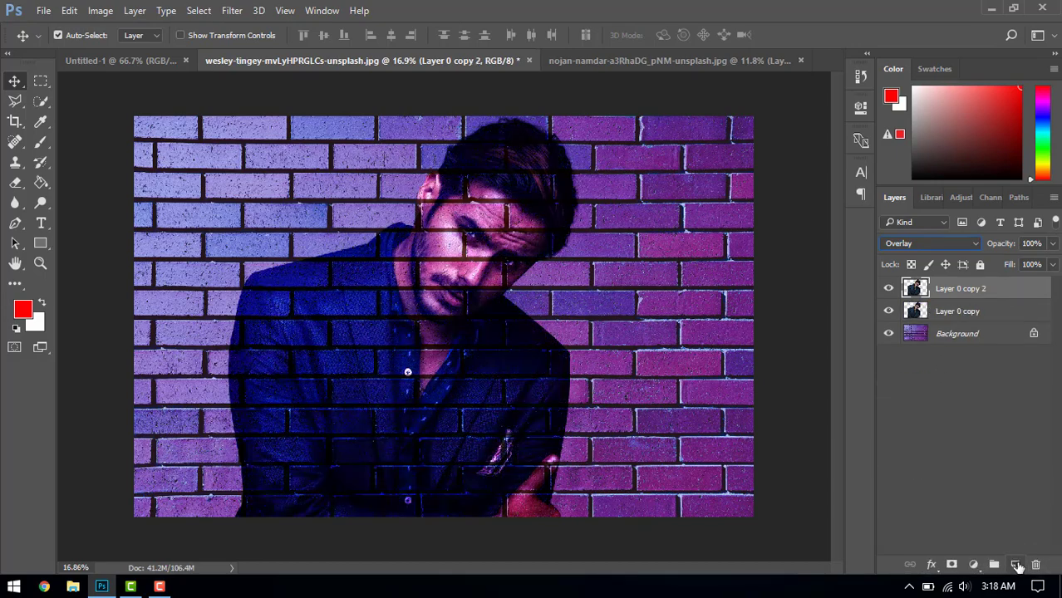
- Change the duplicated portrait layer's blend mode to Screen and add a layer mask to it
click(971, 243)
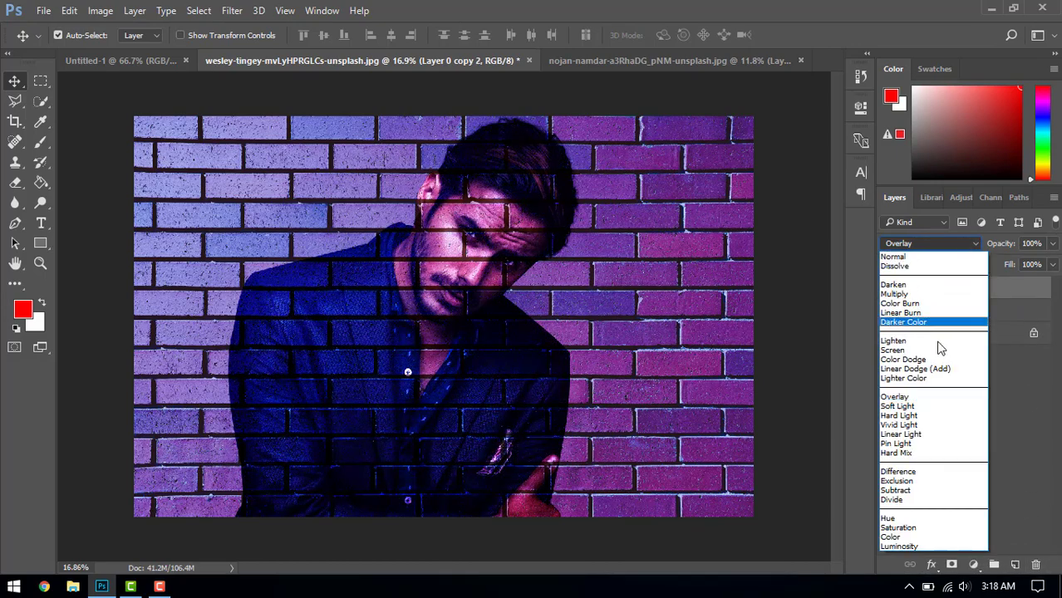
click(936, 352)
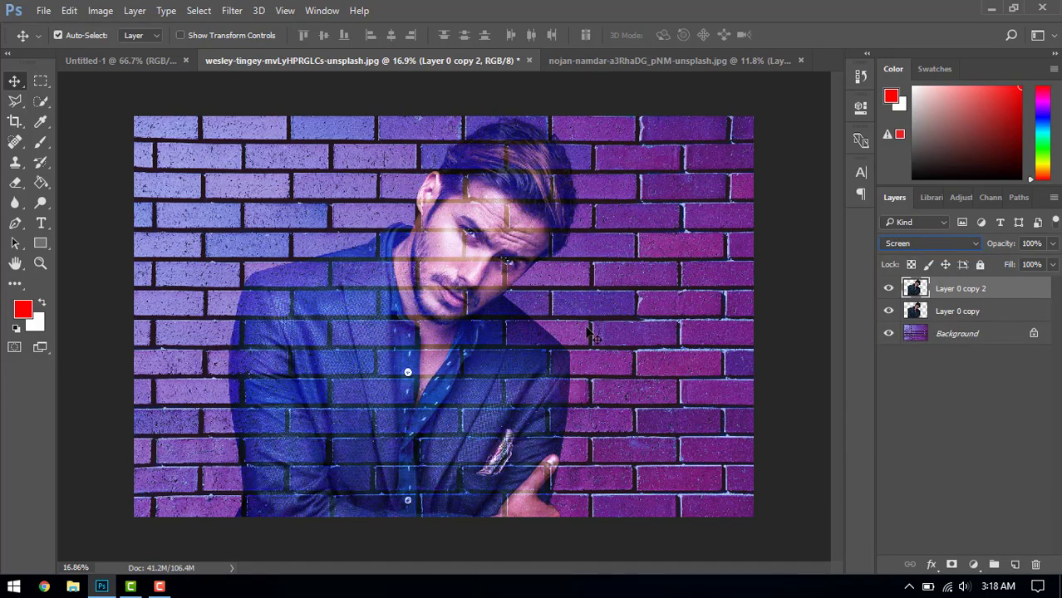
click(952, 565)
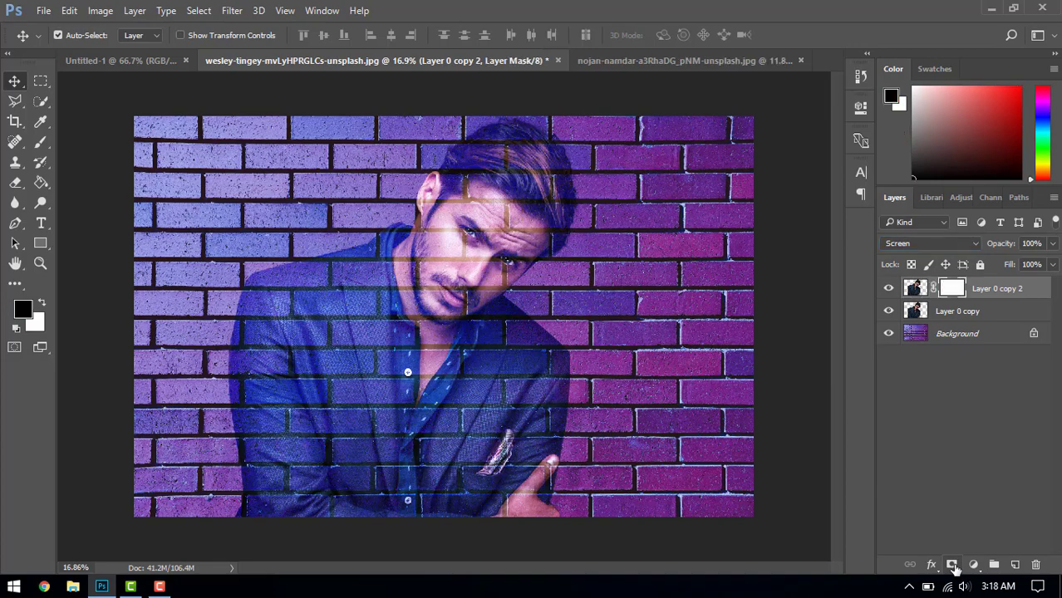
- Prepare the Brush tool with black (000000) as the foreground color and a flow of 25%
click(42, 142)
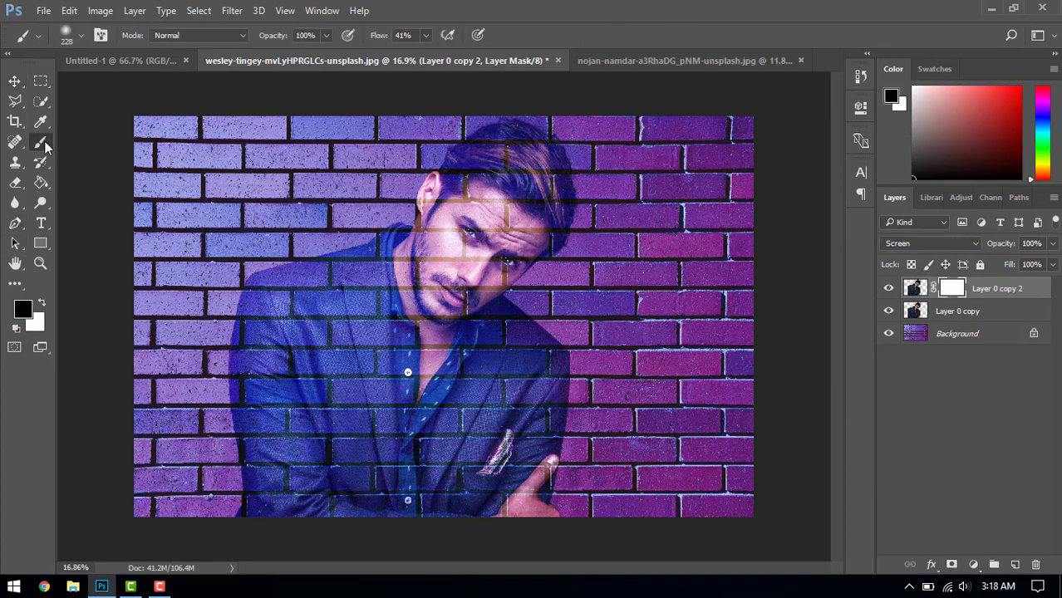
click(28, 308)
drag(386, 272, 308, 342)
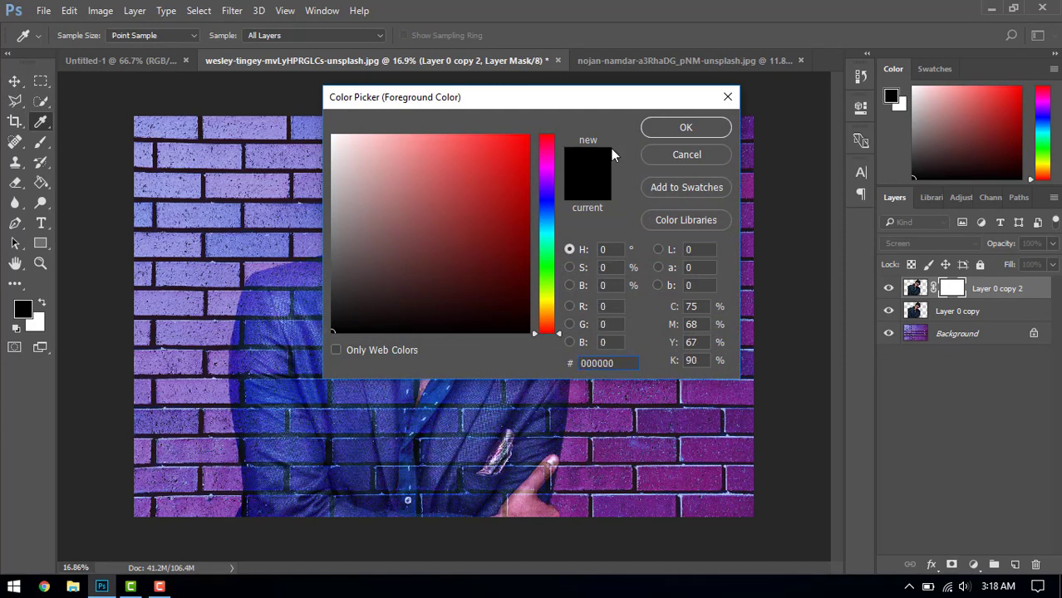
click(686, 127)
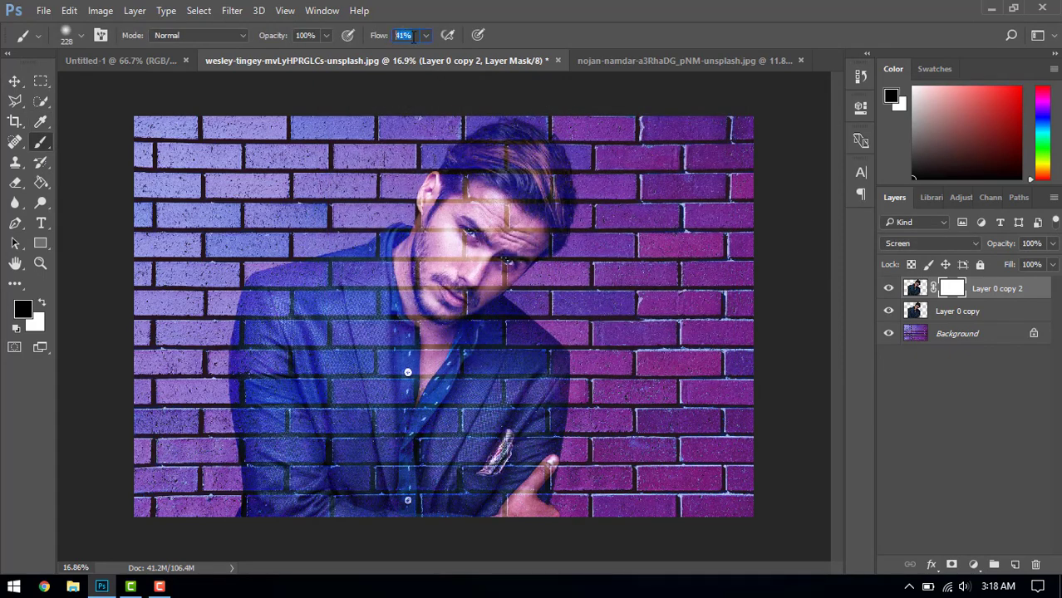
text(25)
key(Return)
- Paint the mask black along the horizontal mortar lines across the jacket, from chest to forearms, reducing the brush size to 120
scroll(366, 318, up, 1)
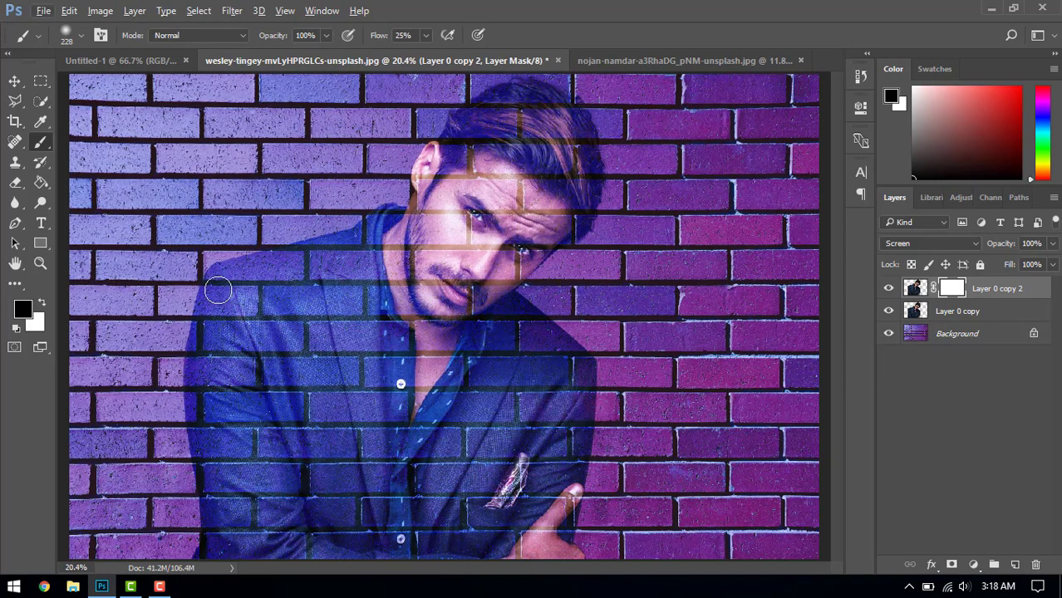
mouse_move(218, 291)
mouse_down()
mouse_move(209, 286)
mouse_move(433, 312)
mouse_move(562, 308)
mouse_up()
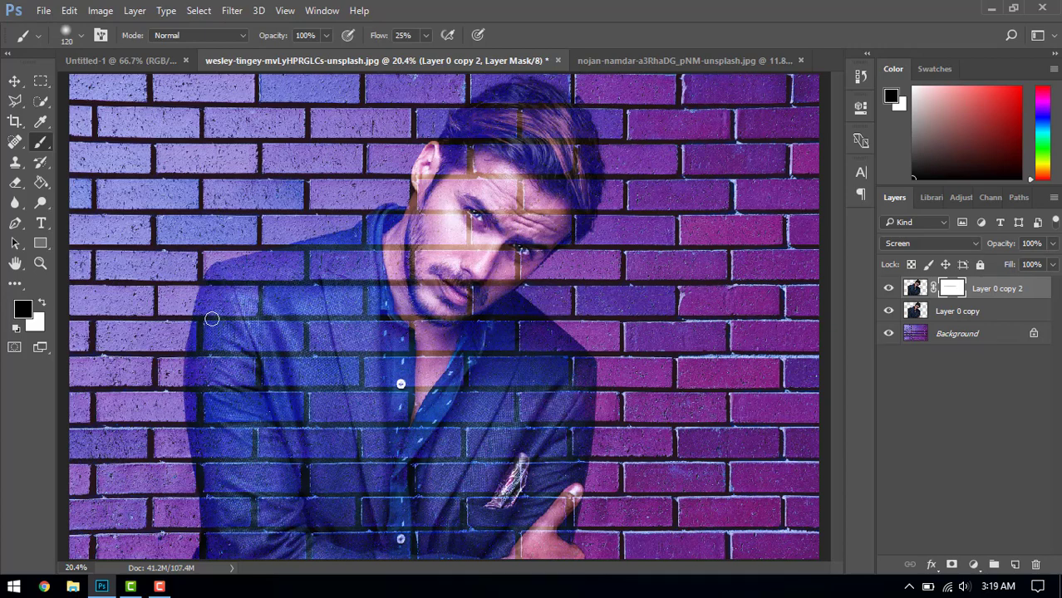
drag(212, 319, 546, 318)
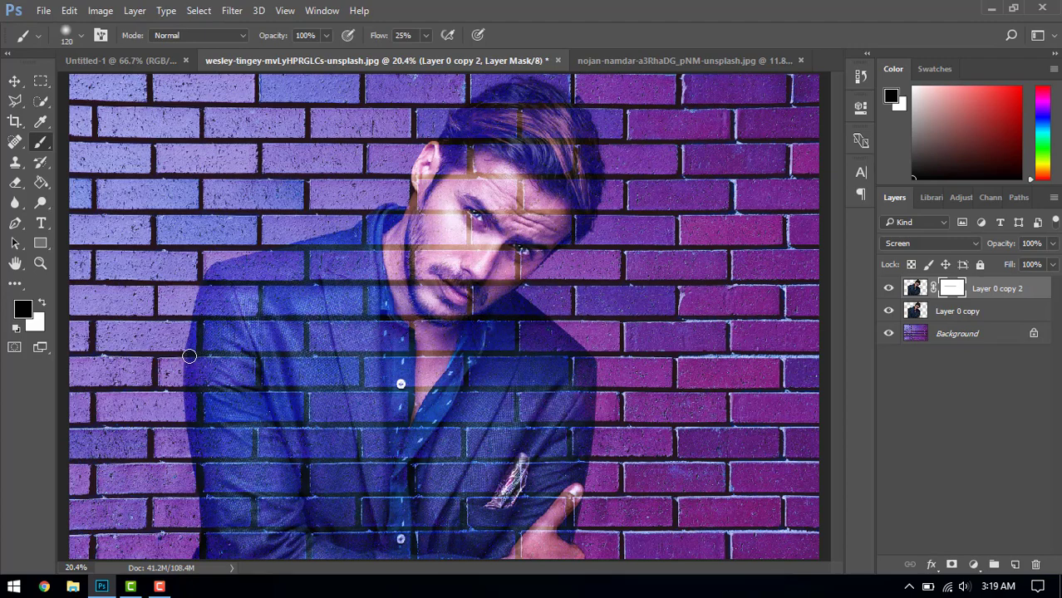
drag(189, 355, 525, 356)
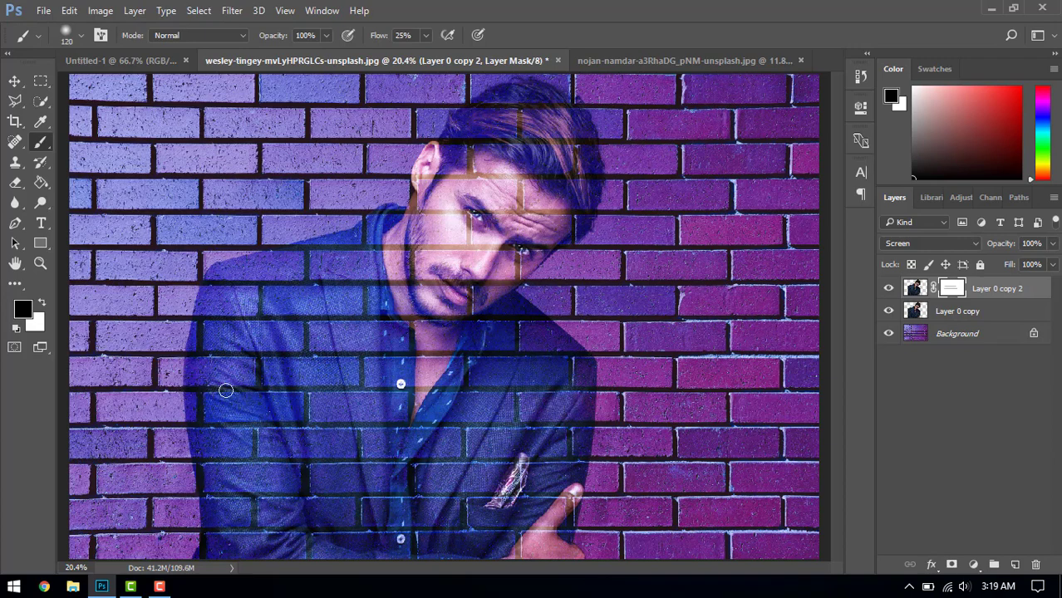
drag(225, 391, 582, 400)
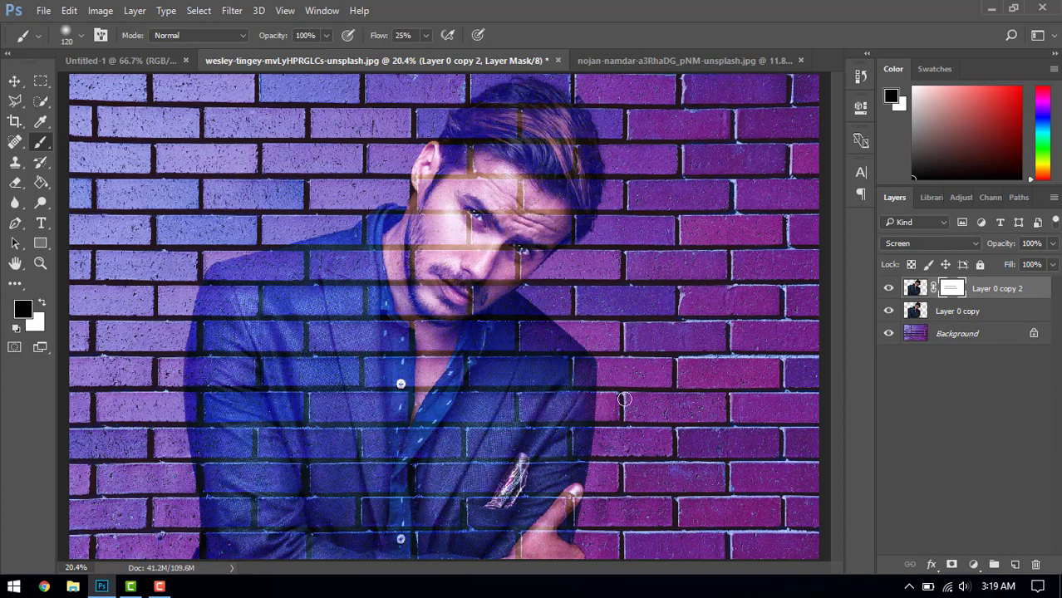
drag(185, 426, 605, 424)
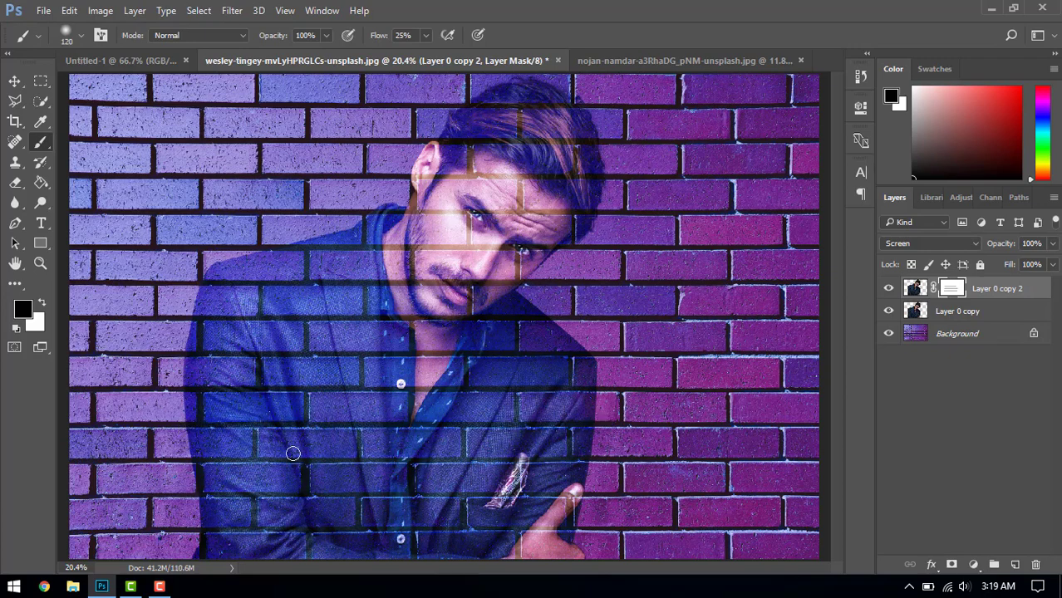
drag(200, 463, 611, 472)
drag(201, 502, 600, 499)
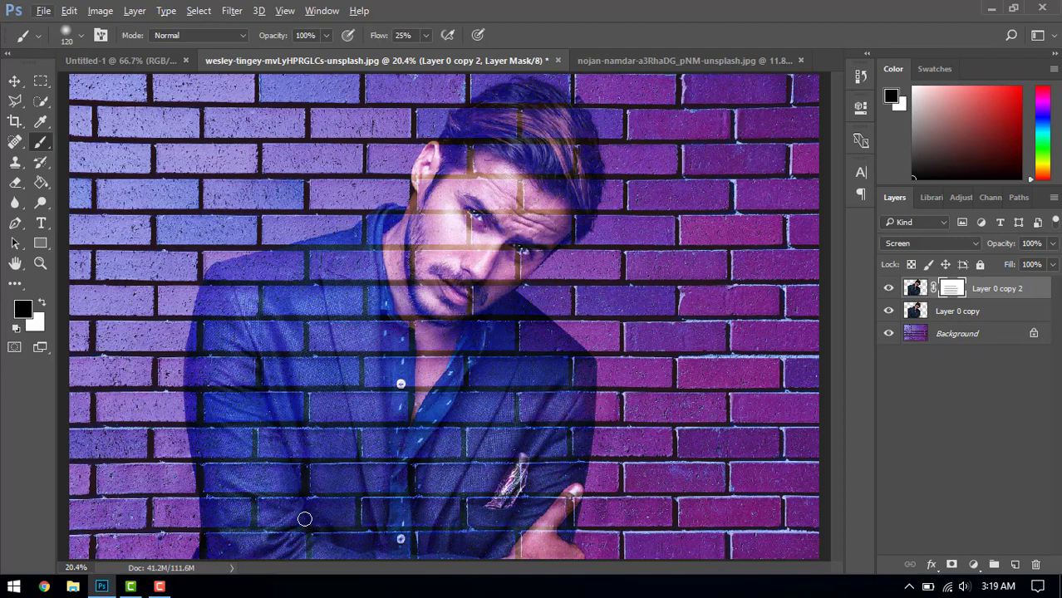
drag(206, 530, 641, 530)
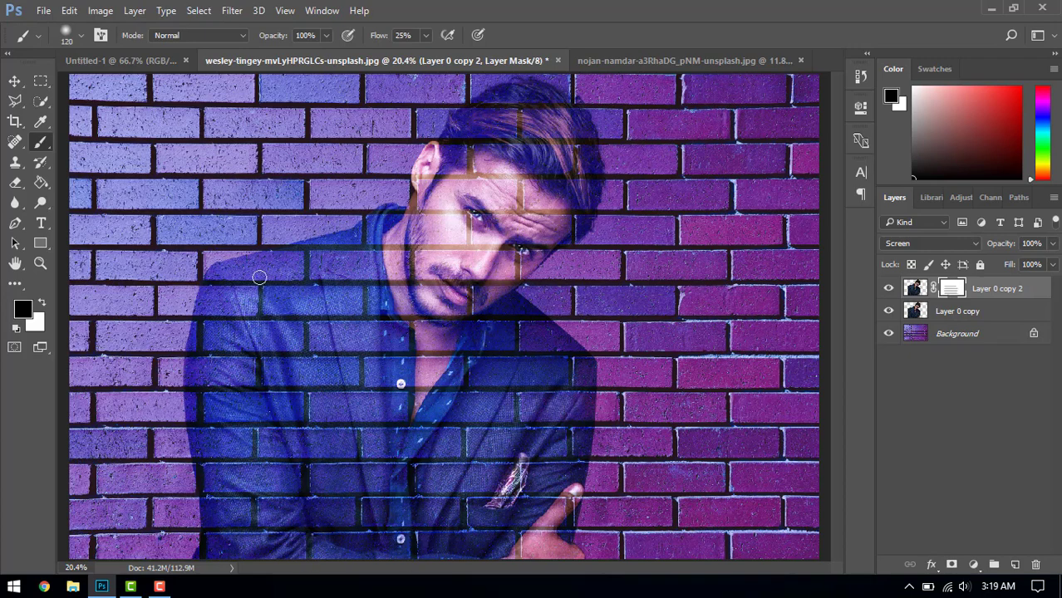
- Paint the mask along the horizontal mortar lines crossing the shoulders, neck and face up to the ear
drag(210, 282, 632, 291)
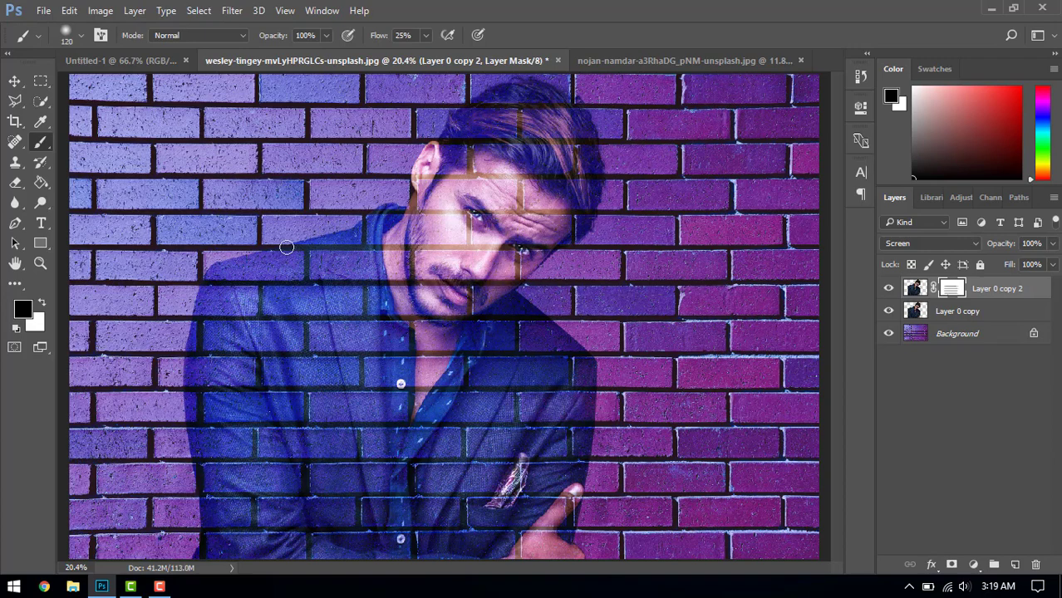
drag(286, 247, 586, 263)
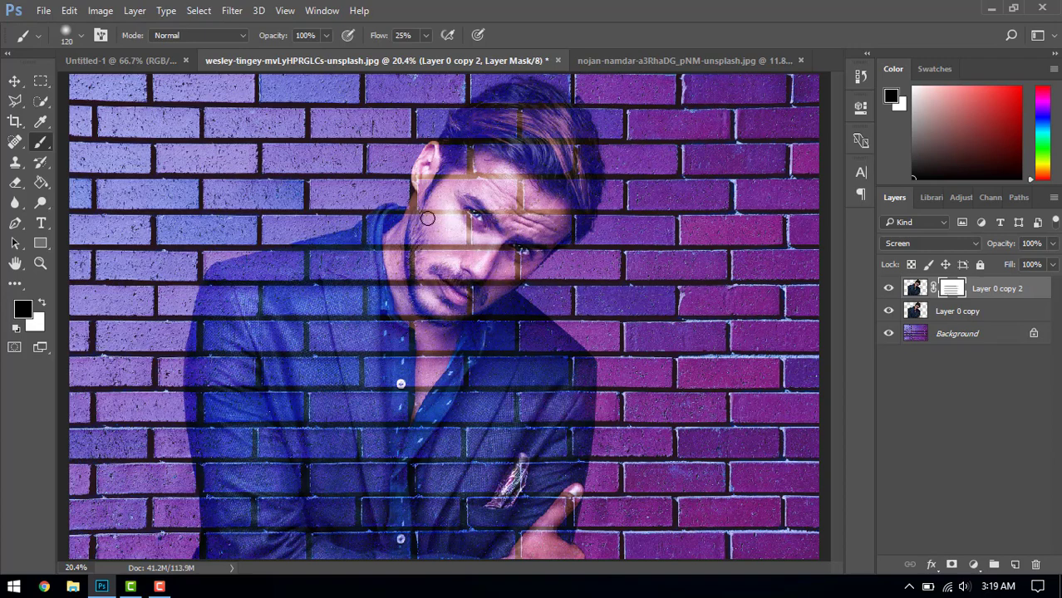
drag(373, 212, 565, 222)
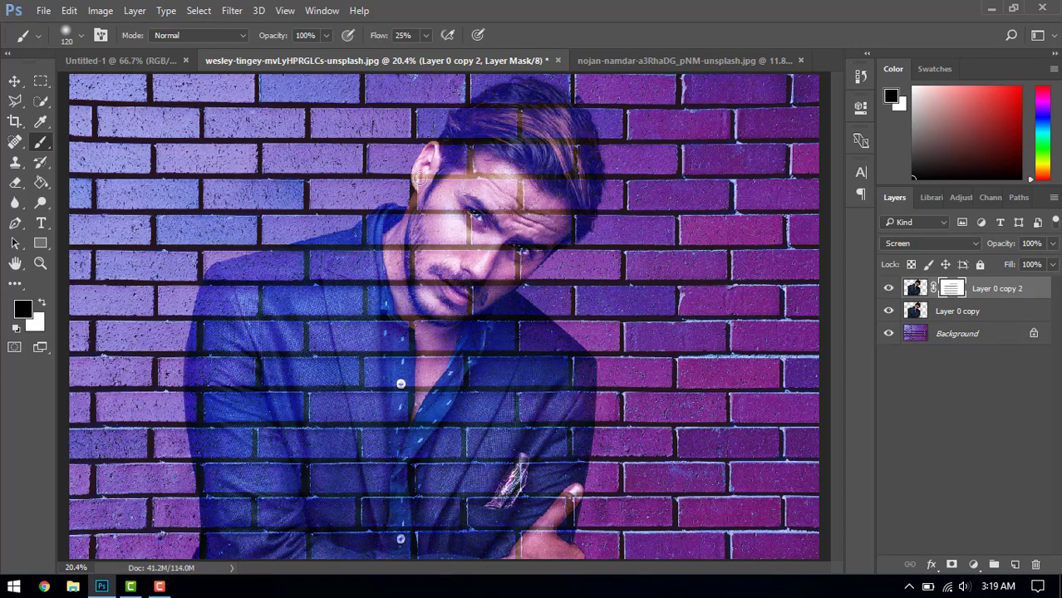
drag(421, 177, 633, 196)
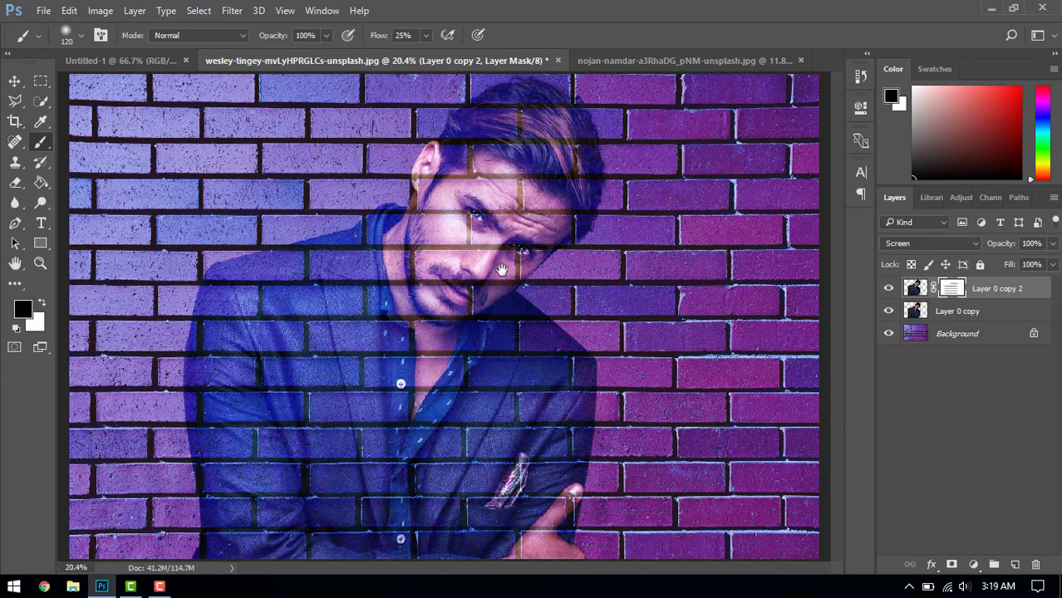
- Paint the mask along the horizontal mortar lines across the forehead and hair, undoing and repeating the first stroke
scroll(506, 306, up, 2)
scroll(525, 289, up, 5)
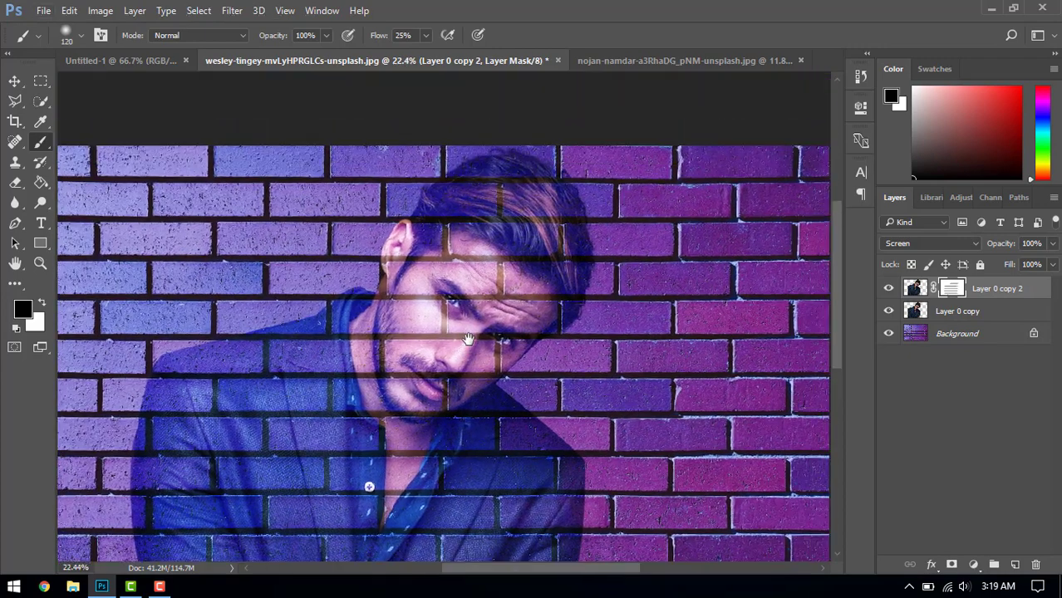
drag(351, 287, 601, 295)
key(ctrl+z)
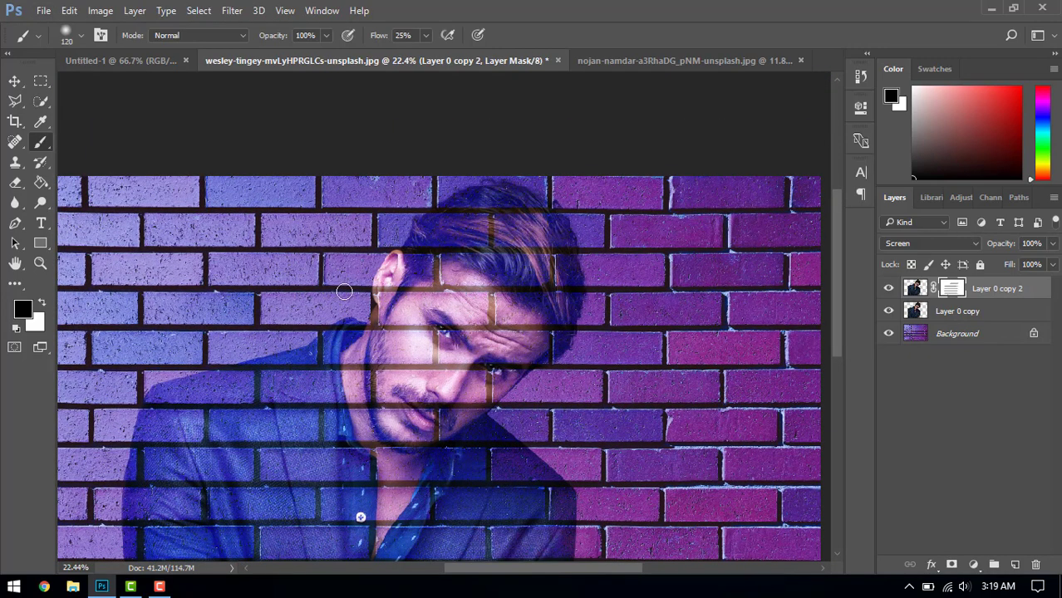
drag(361, 288, 621, 298)
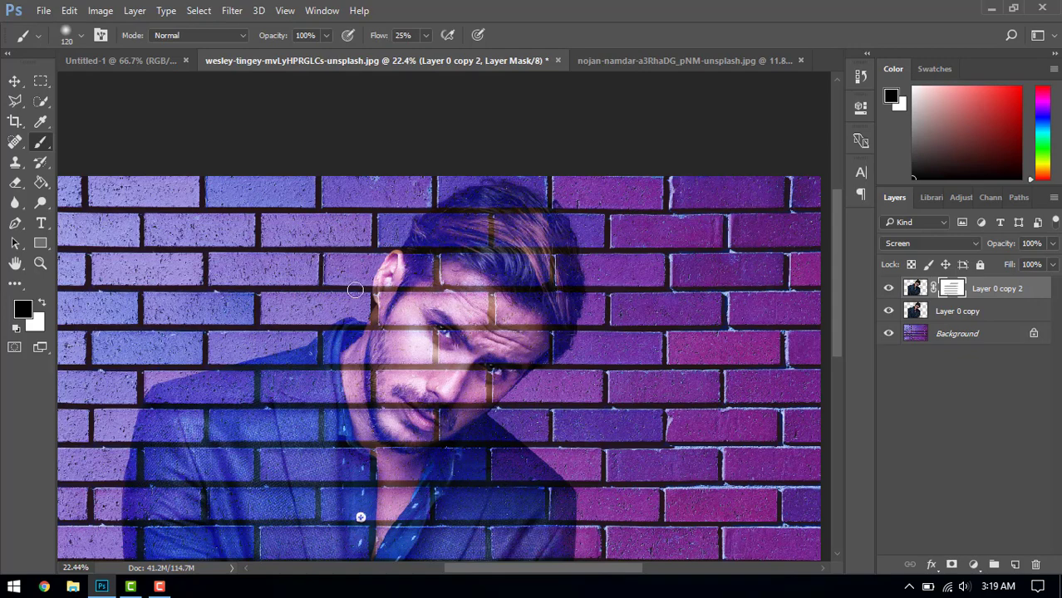
drag(355, 289, 643, 289)
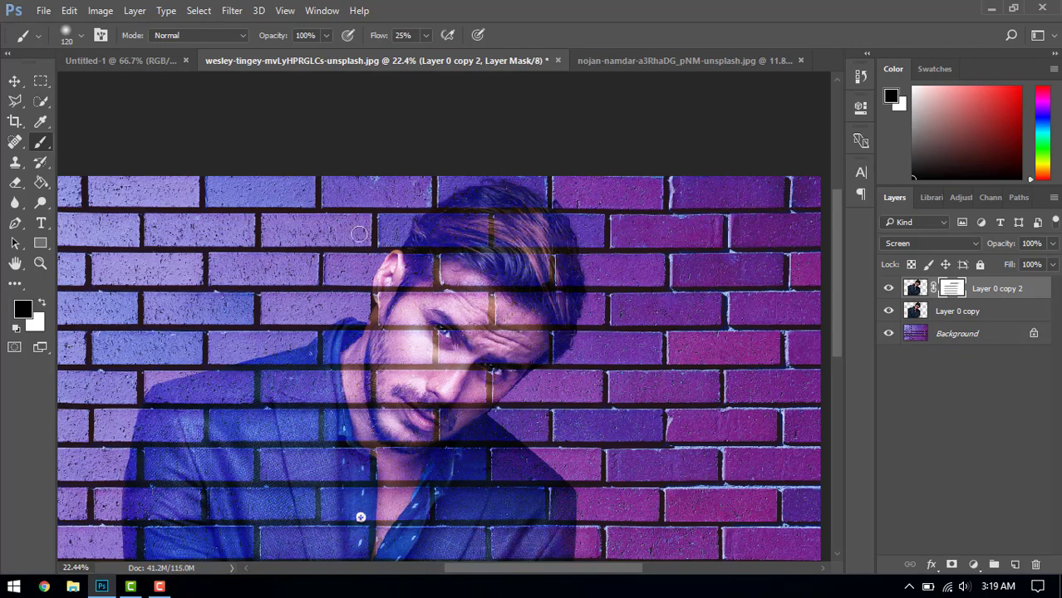
drag(380, 250, 640, 253)
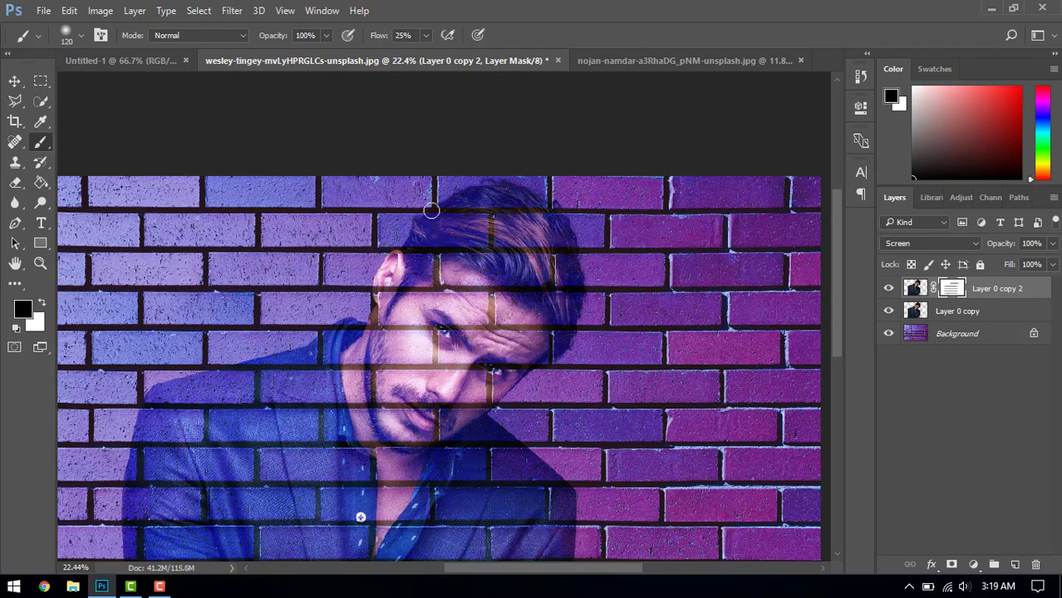
- Paint the mask over the short vertical mortar joints on the jacket around the pocket square and the adjacent sleeve
scroll(550, 258, down, 5)
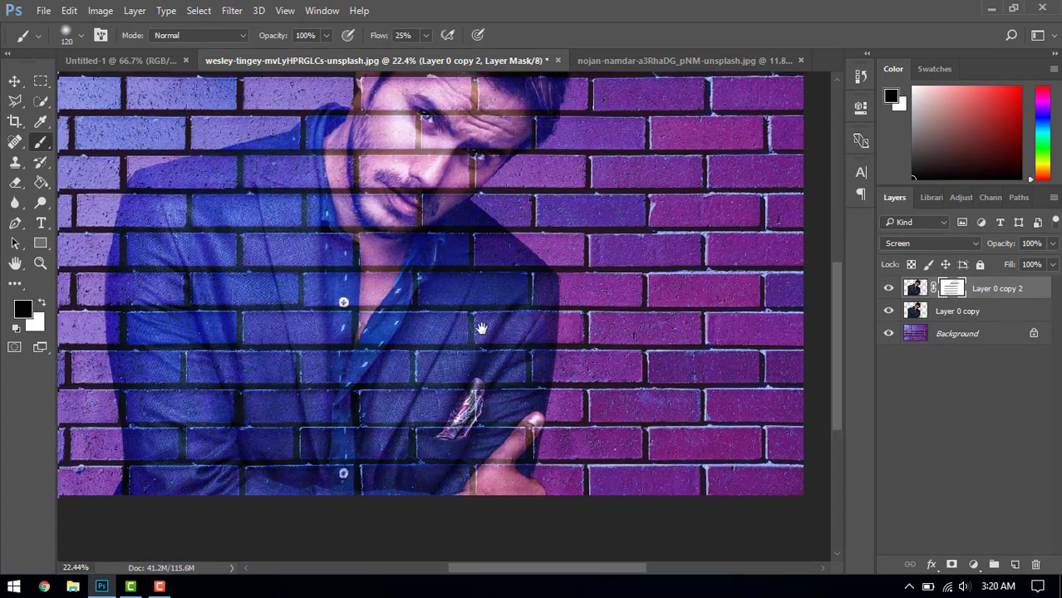
drag(481, 329, 490, 311)
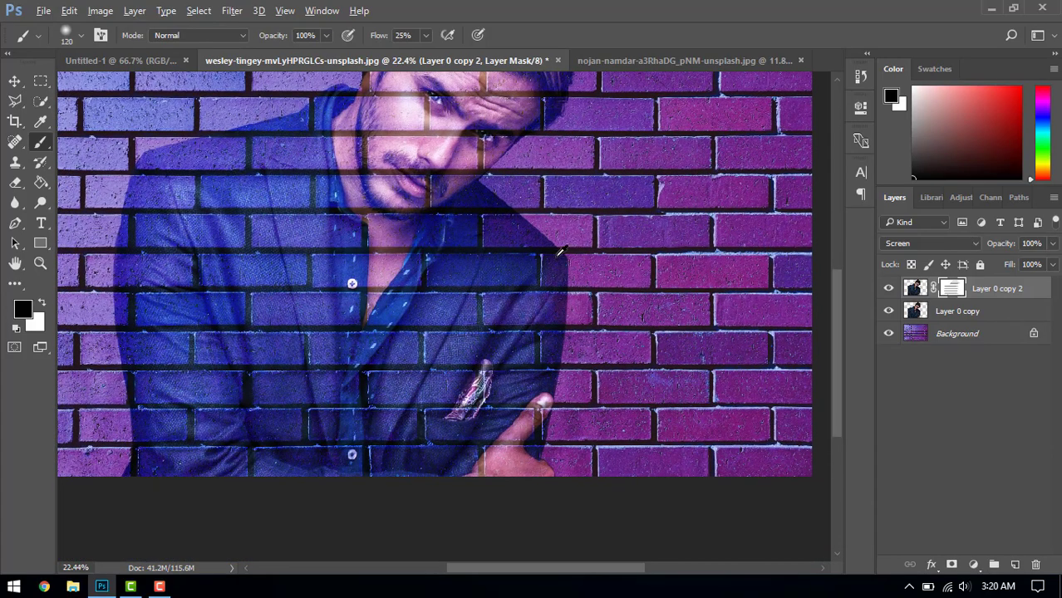
scroll(544, 263, up, 2)
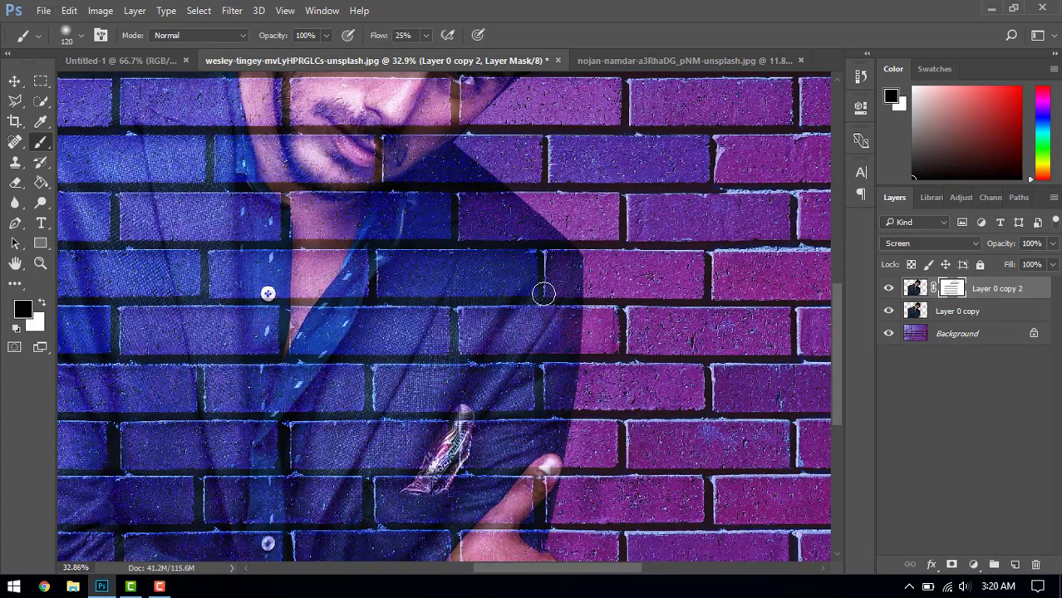
click(541, 398)
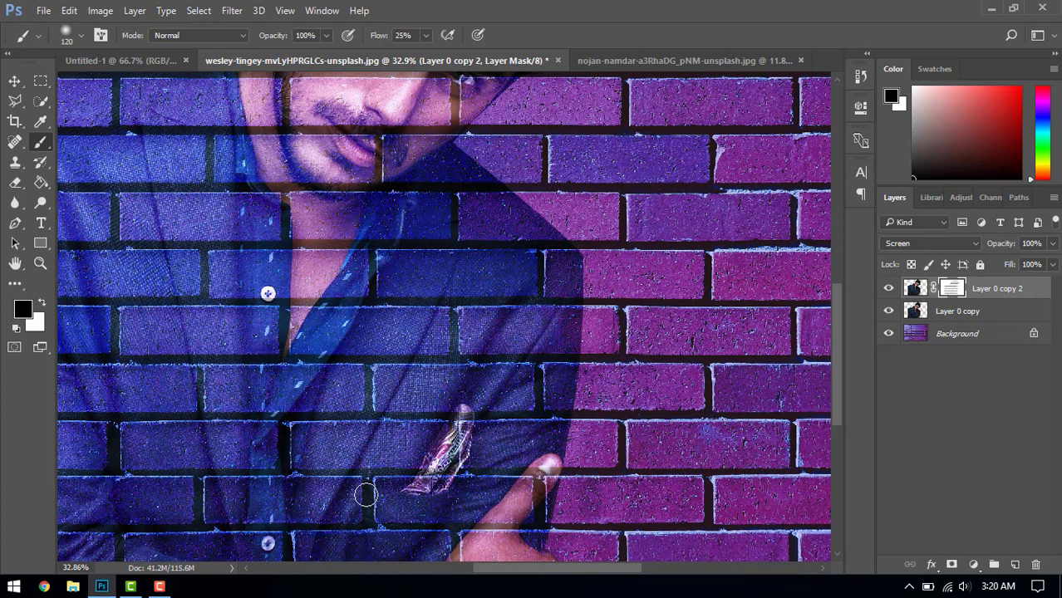
click(370, 385)
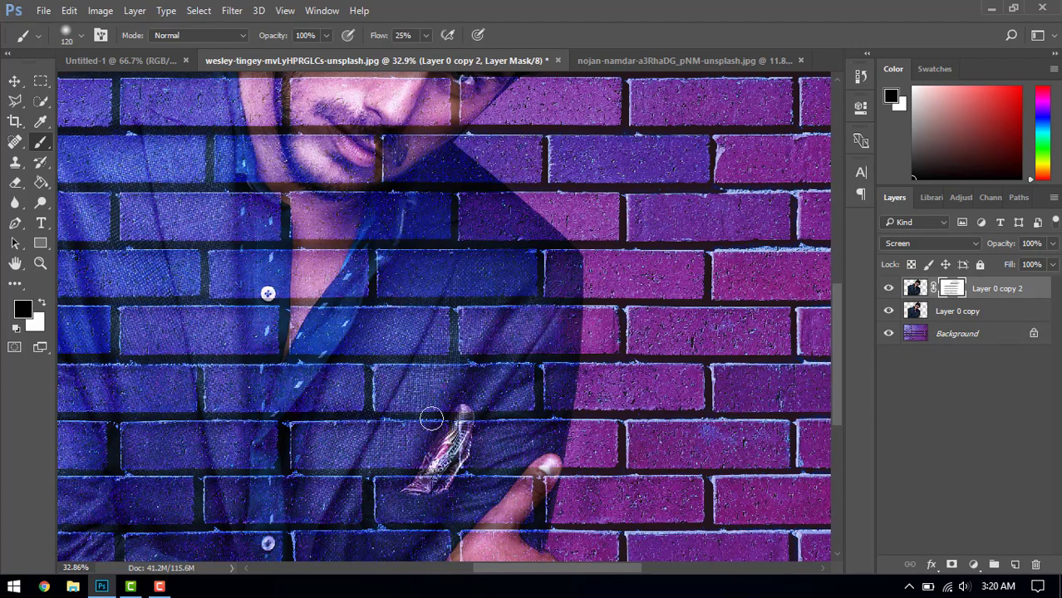
scroll(467, 346, up, 2)
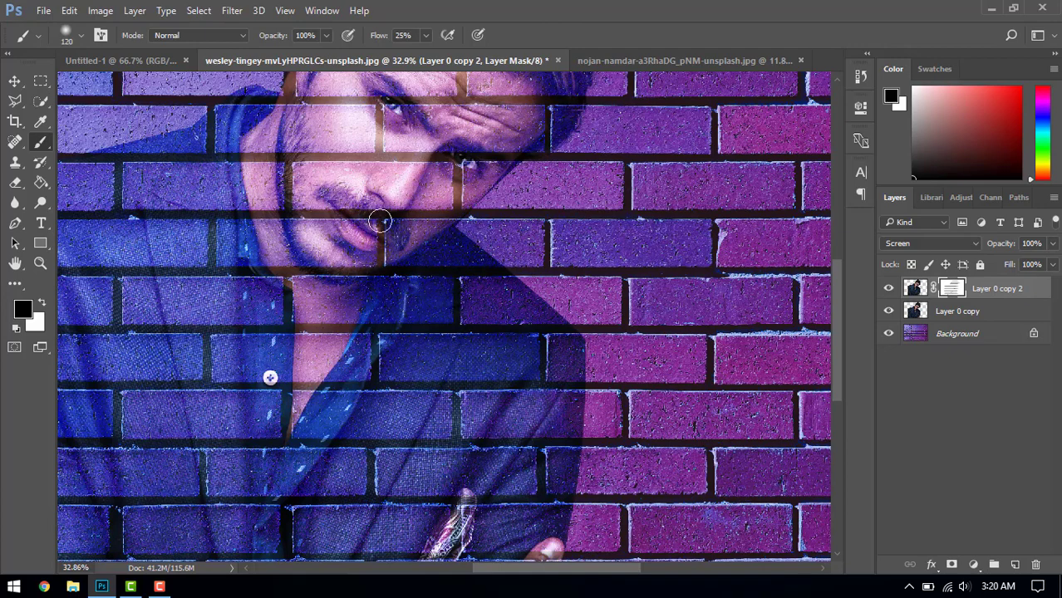
- Paint the mask over the short vertical mortar joints across the shoulder, upper sleeve and upper chest of the jacket
mouse_move(379, 221)
mouse_down()
mouse_move(382, 261)
mouse_move(405, 298)
mouse_move(475, 322)
mouse_up()
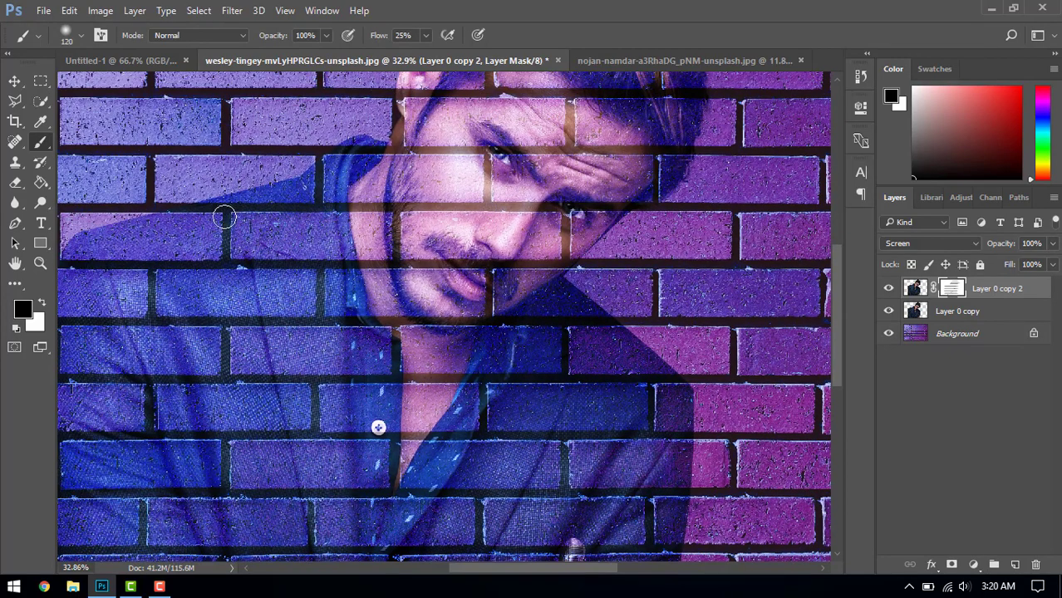
drag(225, 218, 227, 256)
drag(320, 275, 316, 309)
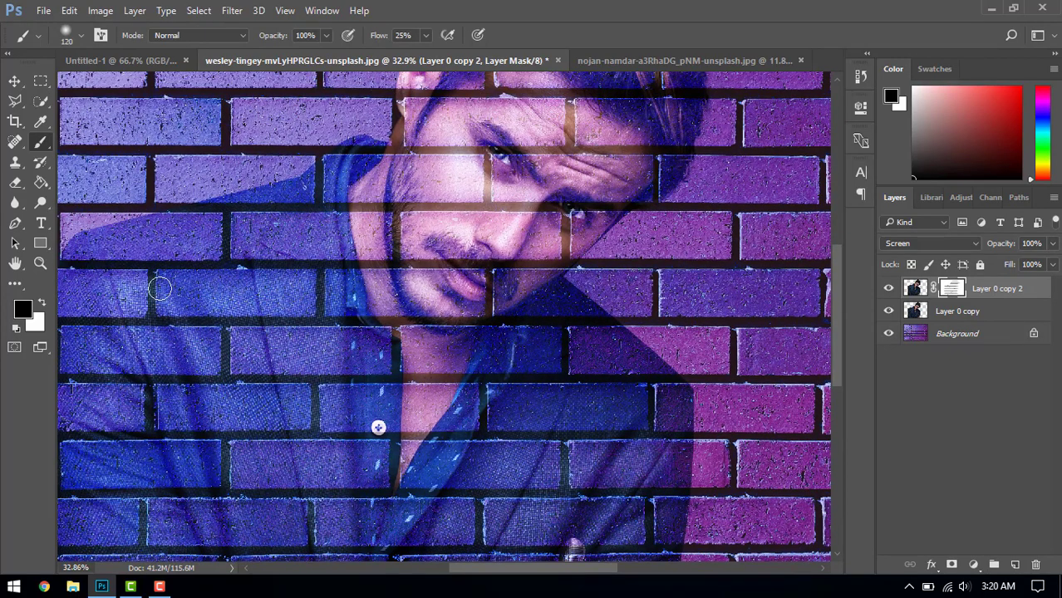
mouse_move(152, 276)
mouse_down()
mouse_move(152, 306)
mouse_move(322, 295)
mouse_move(377, 349)
mouse_up()
drag(304, 371, 304, 381)
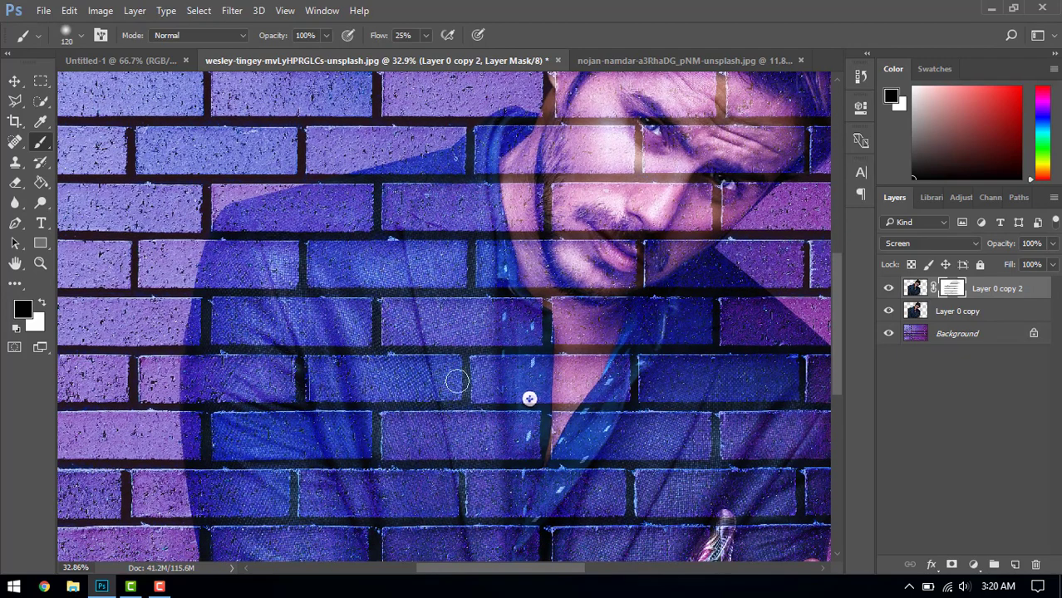
drag(466, 366, 466, 412)
- Paint the mask over the short vertical mortar joints on the lower jacket and sleeve down to the image's bottom edge, plus the shirt front
mouse_move(478, 470)
mouse_down()
mouse_move(453, 382)
mouse_move(453, 417)
mouse_up()
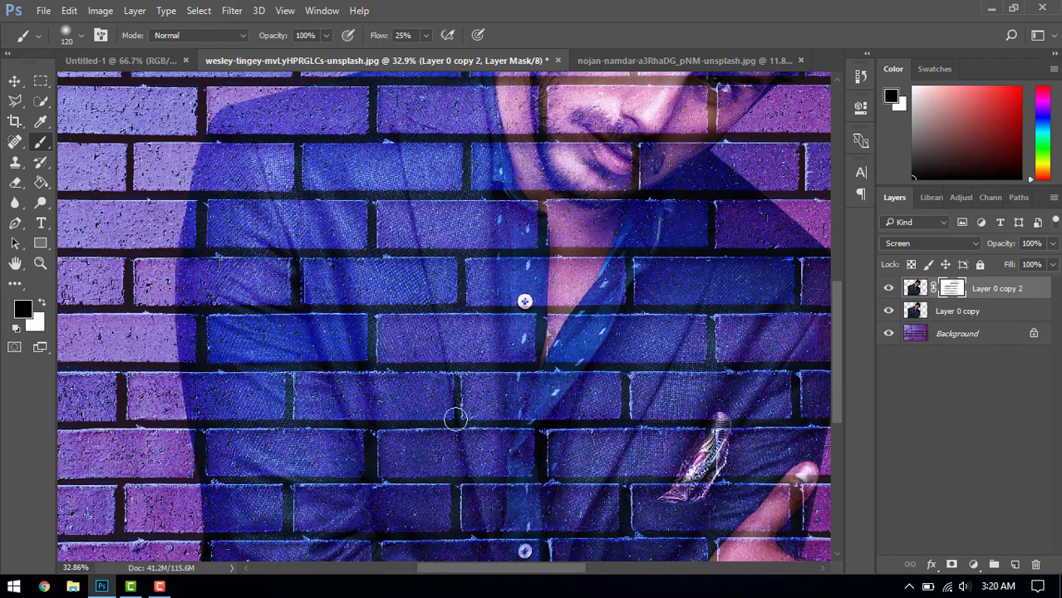
drag(370, 323, 370, 368)
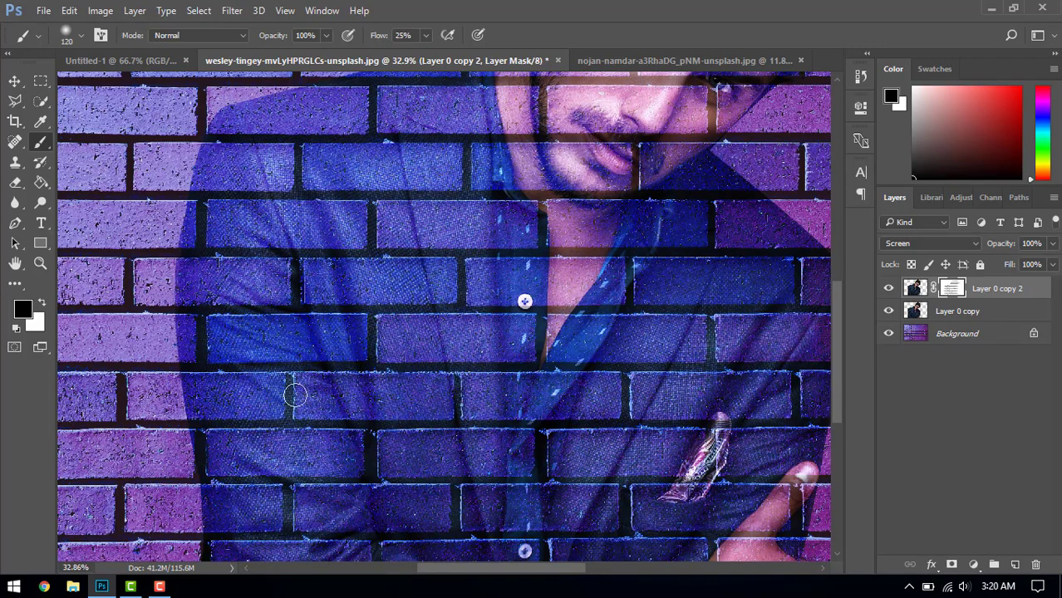
drag(290, 379, 288, 425)
drag(395, 476, 401, 403)
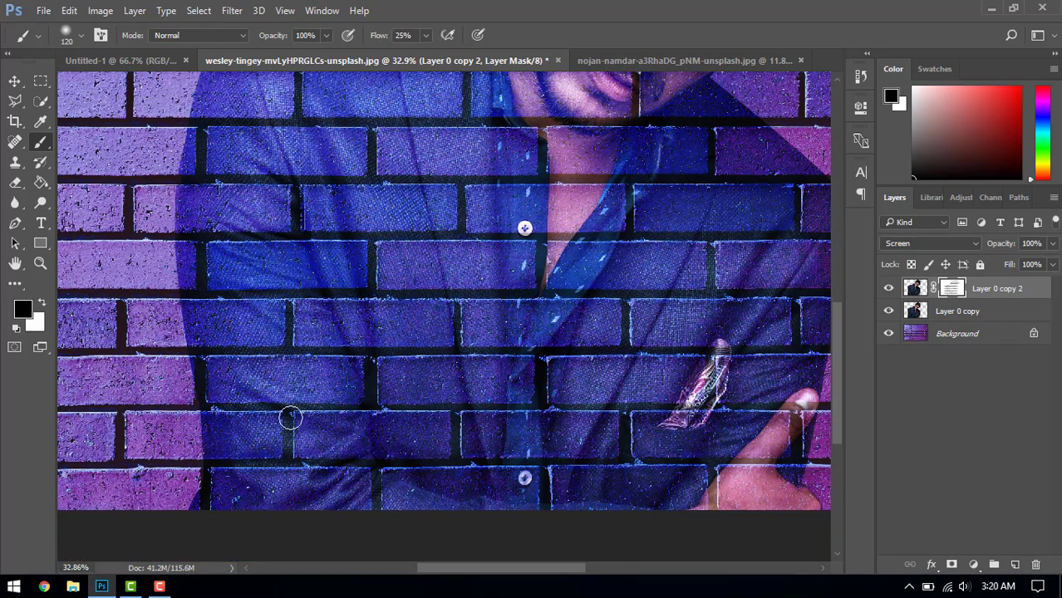
drag(289, 417, 289, 465)
drag(378, 479, 377, 515)
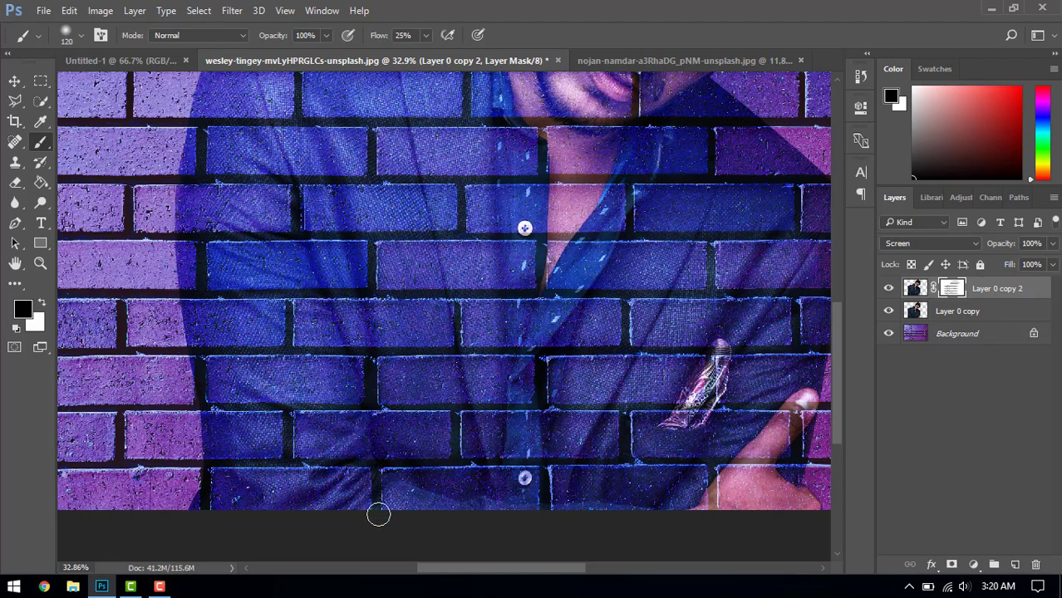
mouse_move(543, 238)
mouse_down()
mouse_move(763, 244)
mouse_move(710, 252)
mouse_move(716, 282)
mouse_move(742, 306)
mouse_move(796, 316)
mouse_up()
- Paint the mask over the short vertical mortar joints crossing the hair, forehead, eye, cheek and jaw
drag(669, 221, 600, 378)
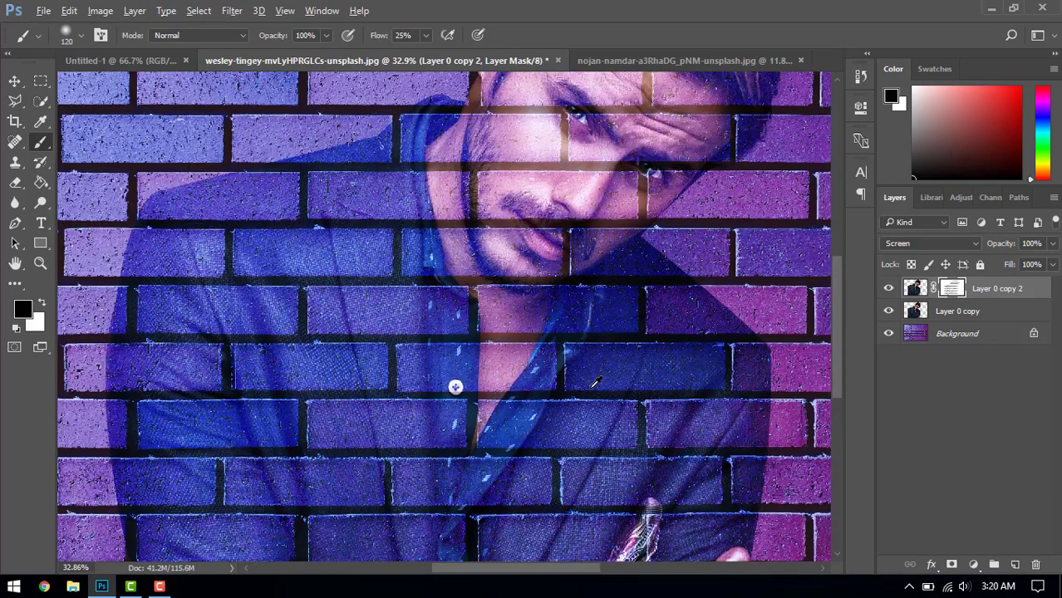
scroll(603, 359, down, 3)
scroll(604, 349, down, 2)
scroll(484, 164, up, 4)
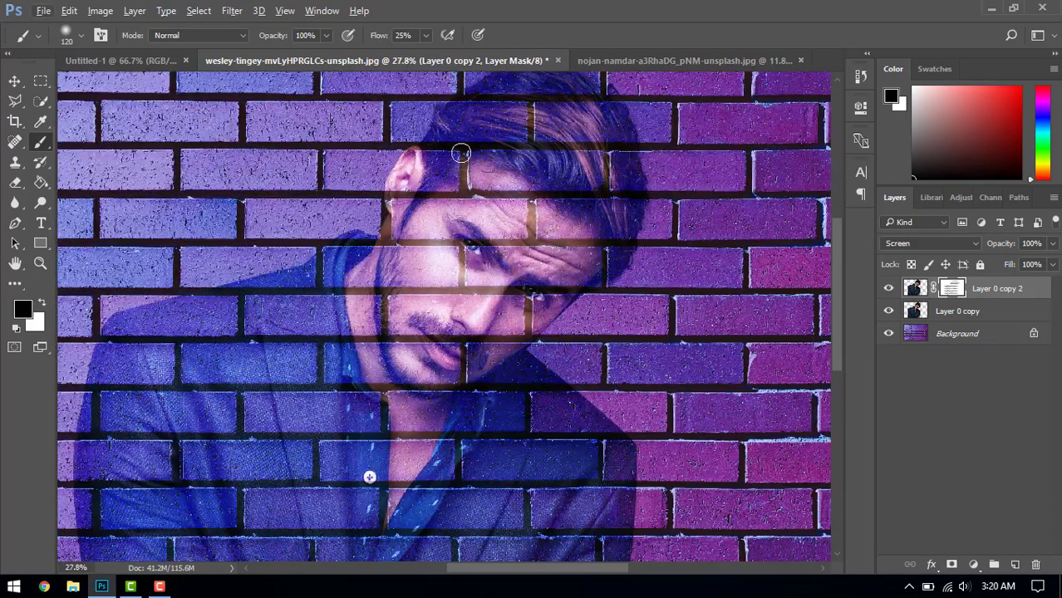
mouse_move(462, 152)
mouse_down()
mouse_move(479, 191)
mouse_move(533, 204)
mouse_move(534, 233)
mouse_up()
drag(529, 295, 529, 328)
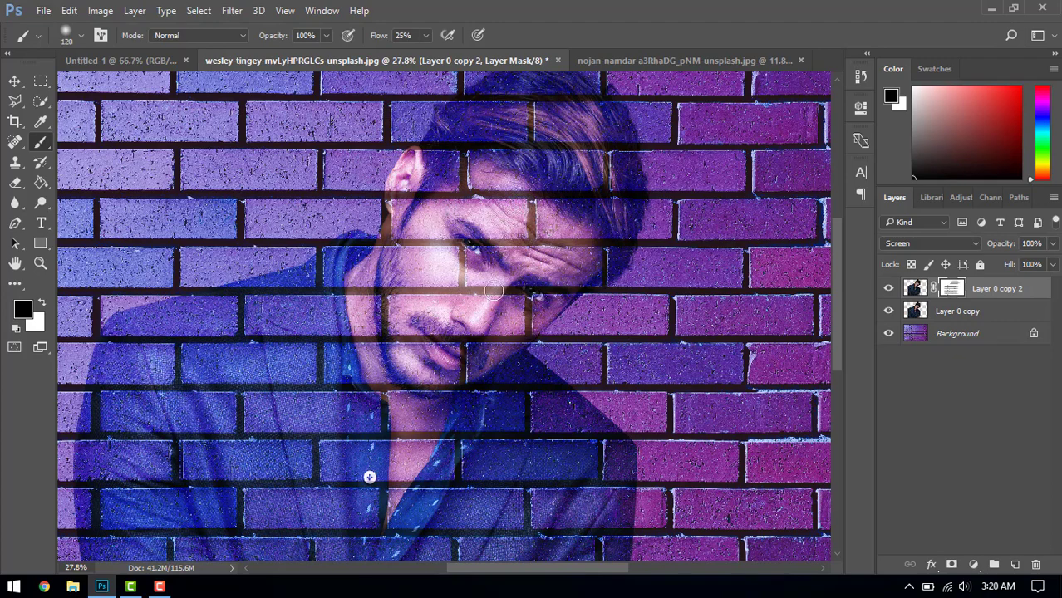
drag(462, 251, 462, 291)
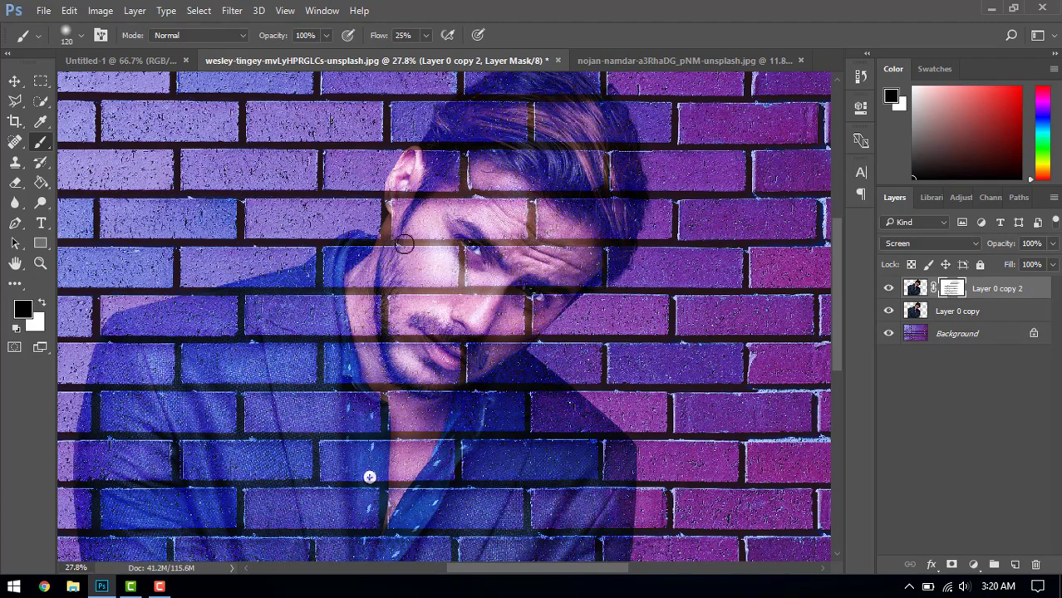
mouse_move(407, 241)
mouse_down()
mouse_move(639, 265)
mouse_move(374, 265)
mouse_up()
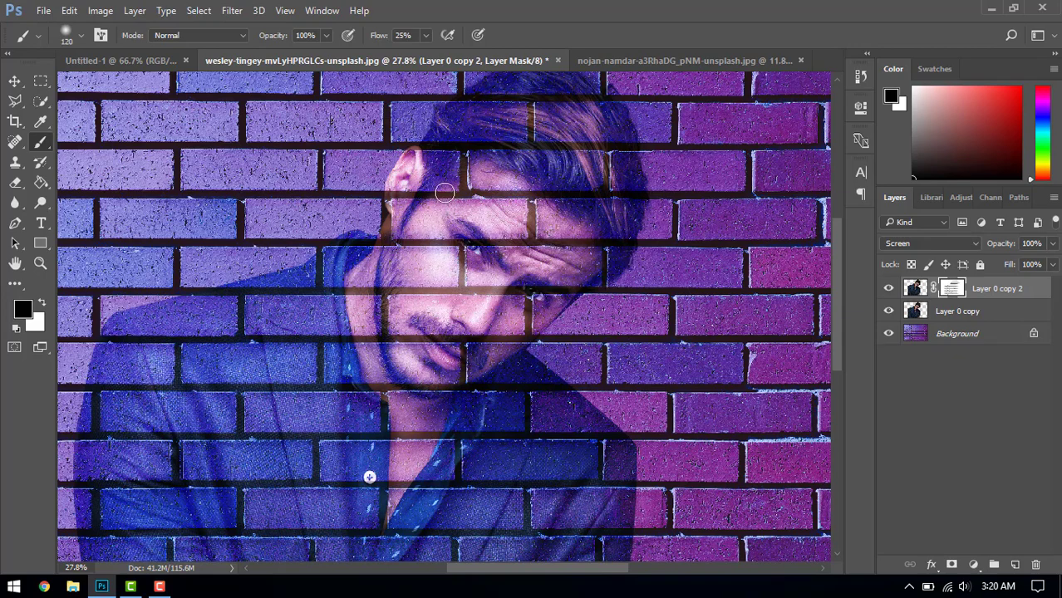
- Go over the horizontal mortar lines across the forehead and hair again on the mask
drag(439, 194, 623, 205)
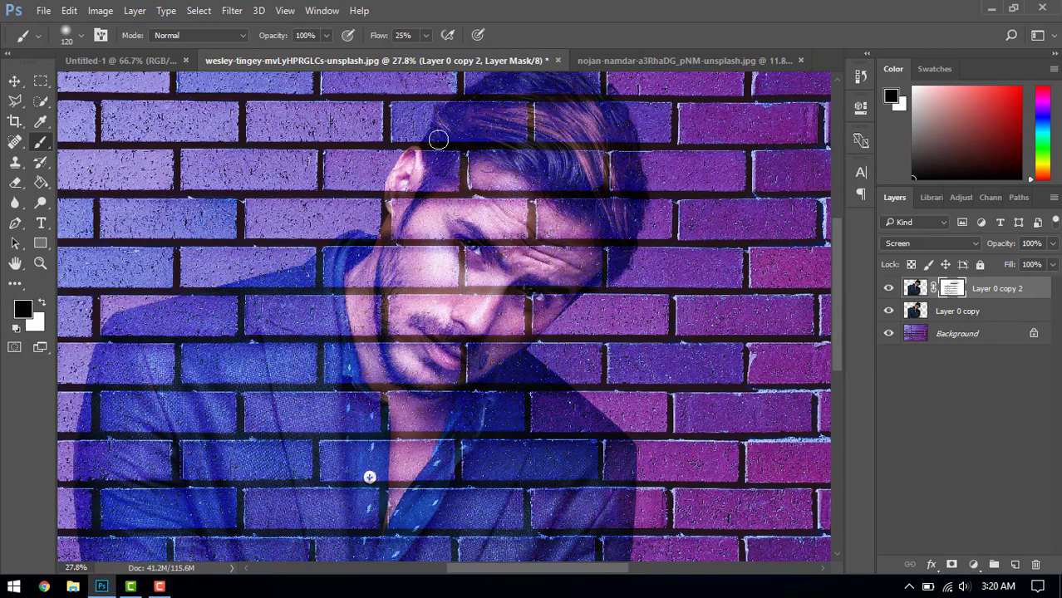
drag(436, 147, 756, 196)
scroll(594, 262, down, 2)
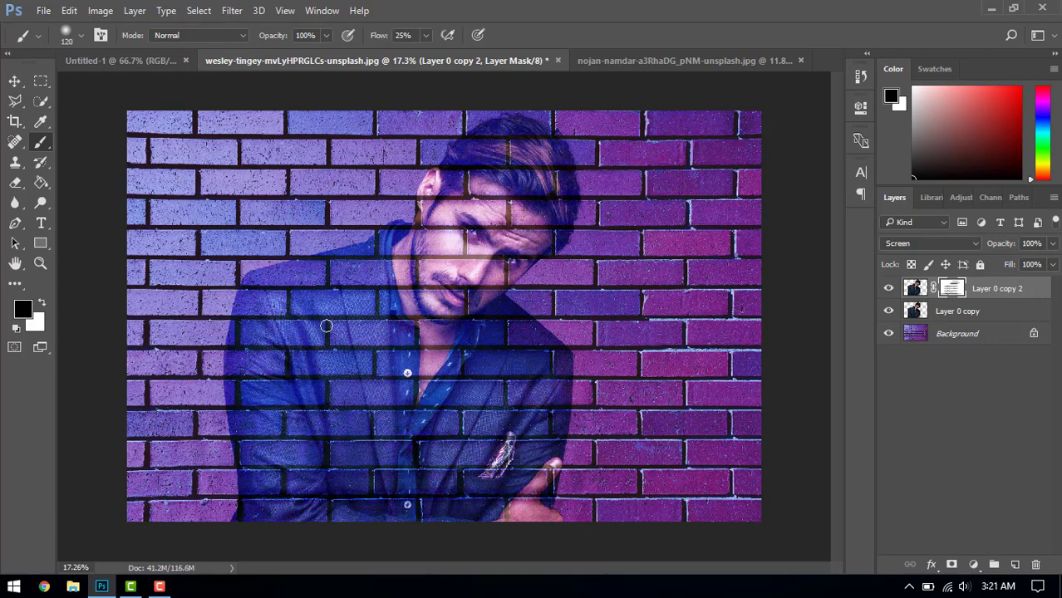
- Switch to the Move tool and compare the blend with the bare brick wall by isolating the Background layer and restoring the others
click(14, 81)
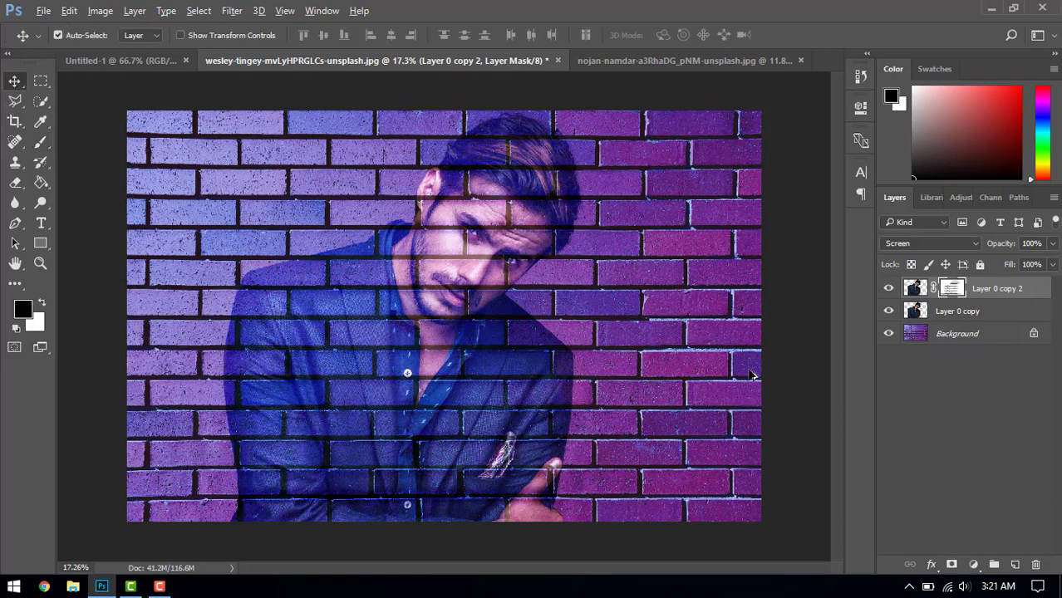
scroll(752, 374, down, 1)
scroll(752, 374, up, 2)
scroll(752, 374, down, 1)
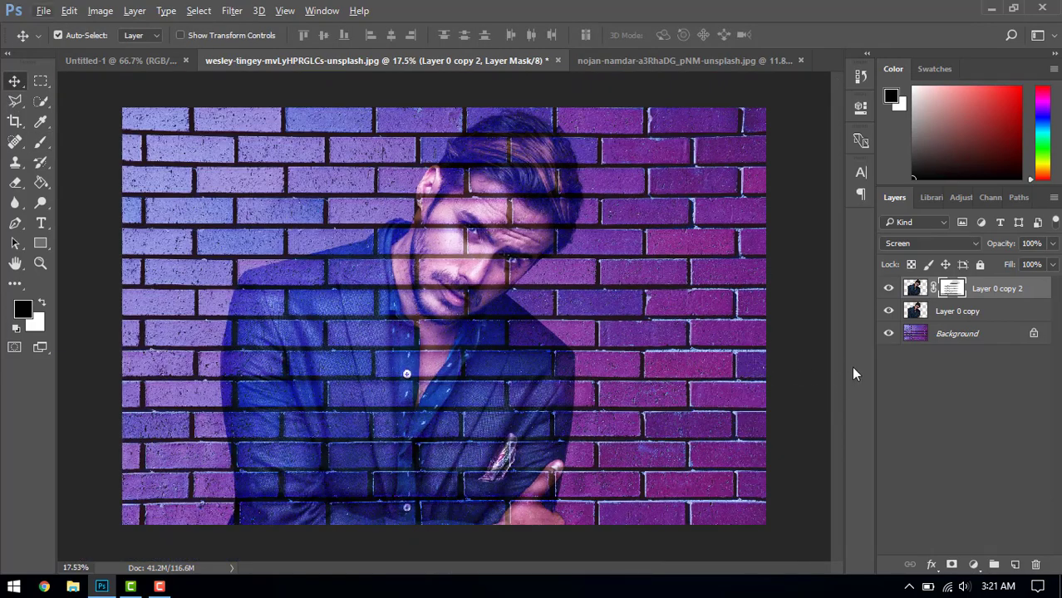
alt+click(889, 334)
alt+click(888, 334)
- Lower the opacity of Layer 0 copy 2 to 85% and further down to 69%
click(1005, 242)
text(85)
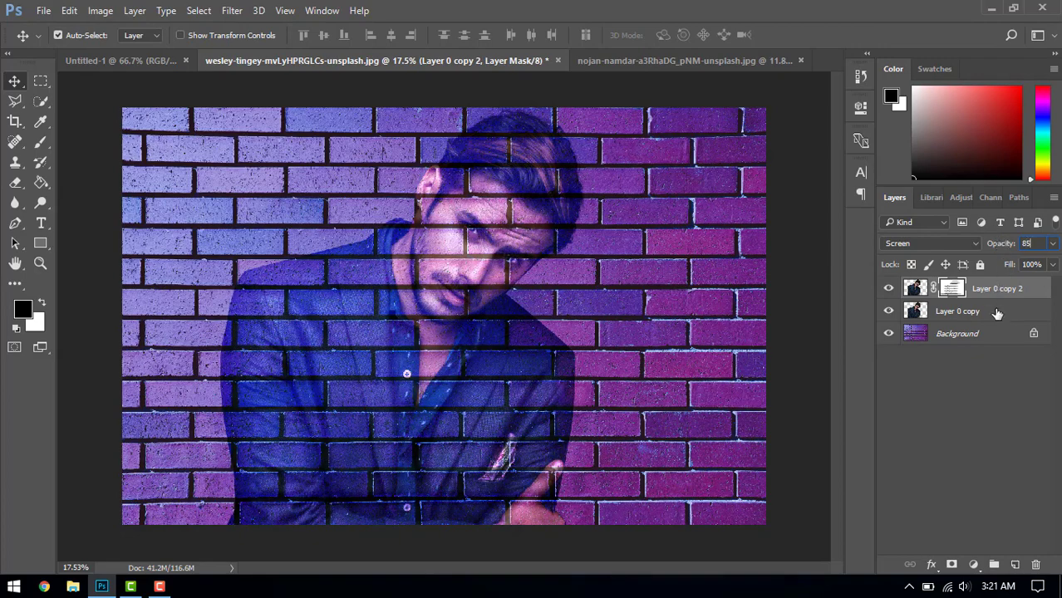
click(937, 423)
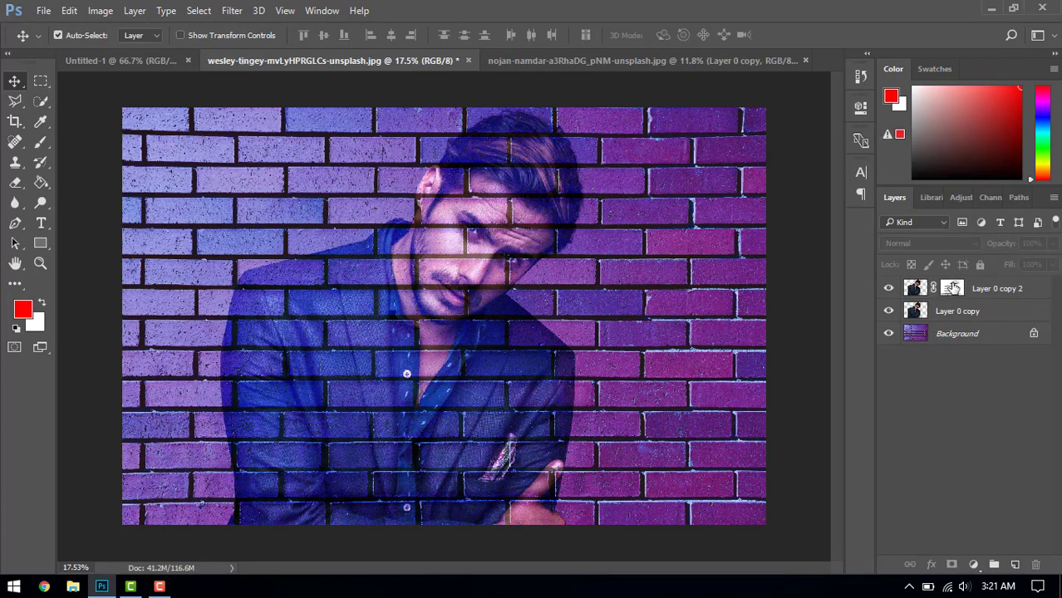
click(984, 288)
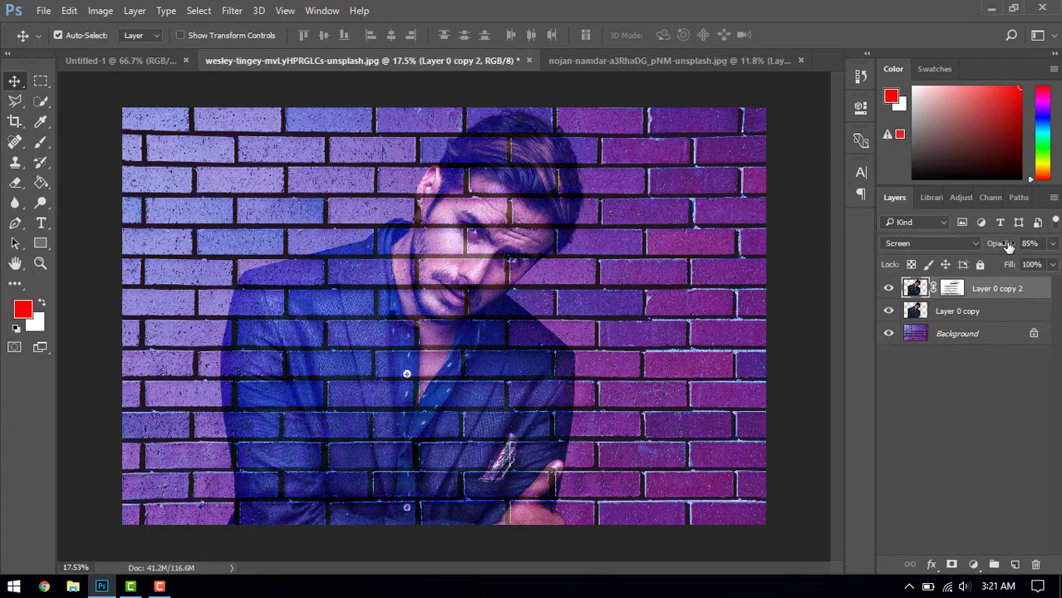
drag(1008, 245, 1003, 246)
mouse_move(1003, 243)
mouse_down()
mouse_move(974, 249)
mouse_move(997, 249)
mouse_up()
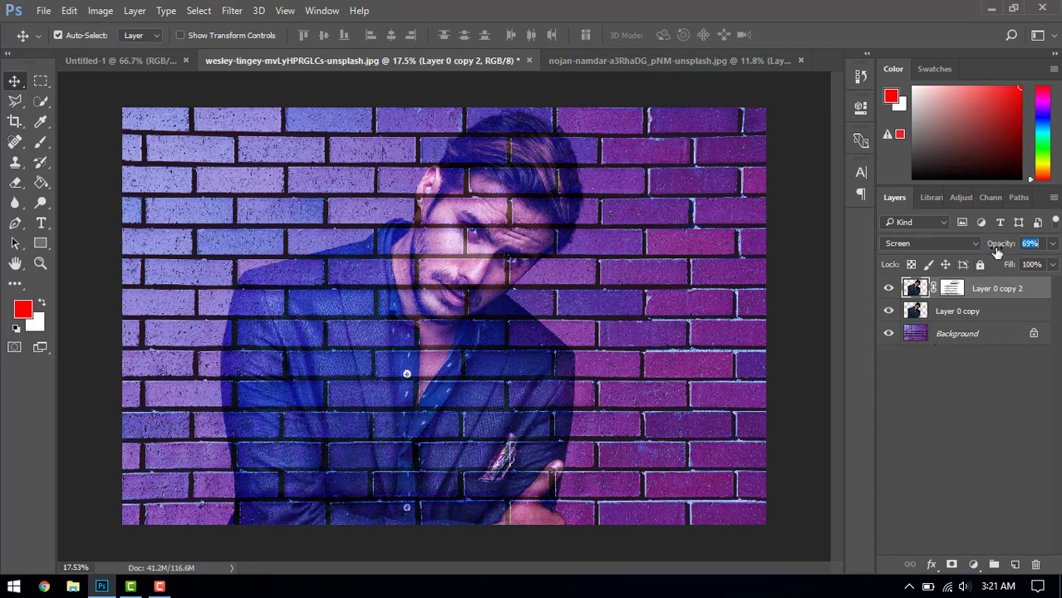
- Set the opacity of the Overlay portrait layer, Layer 0 copy, to 87% and deselect all layers
click(951, 312)
drag(996, 251, 985, 252)
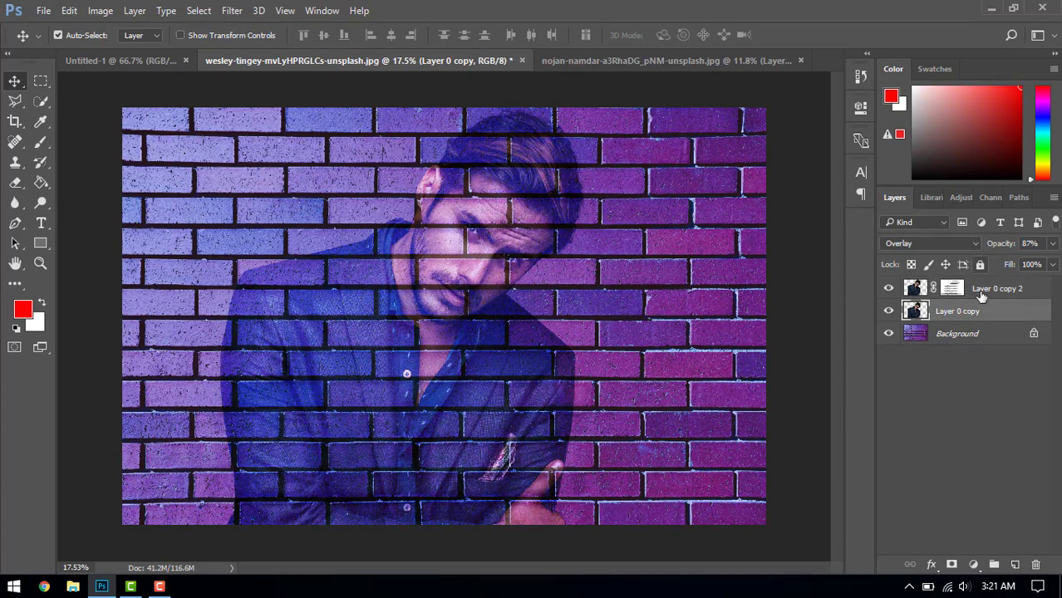
click(966, 397)
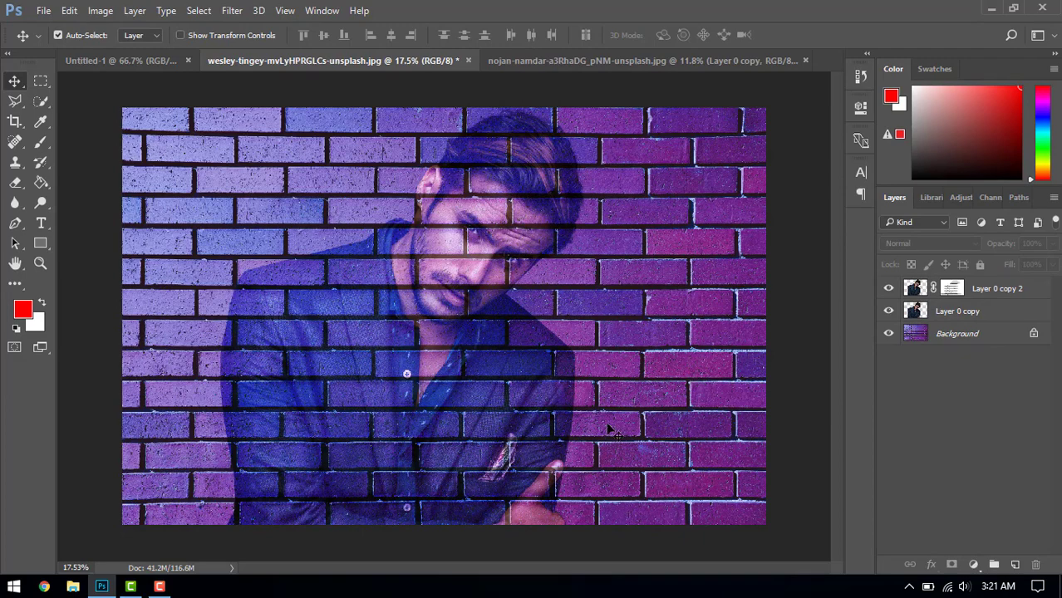